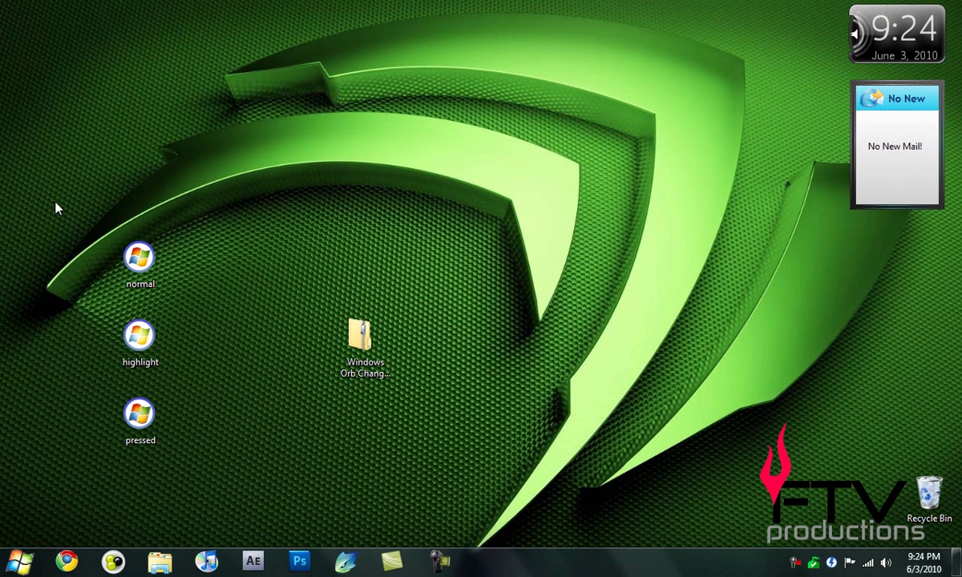
# Show the current start orb, then open the Windows Orb Changer By FTV archive.
pyautogui.click(20, 561)
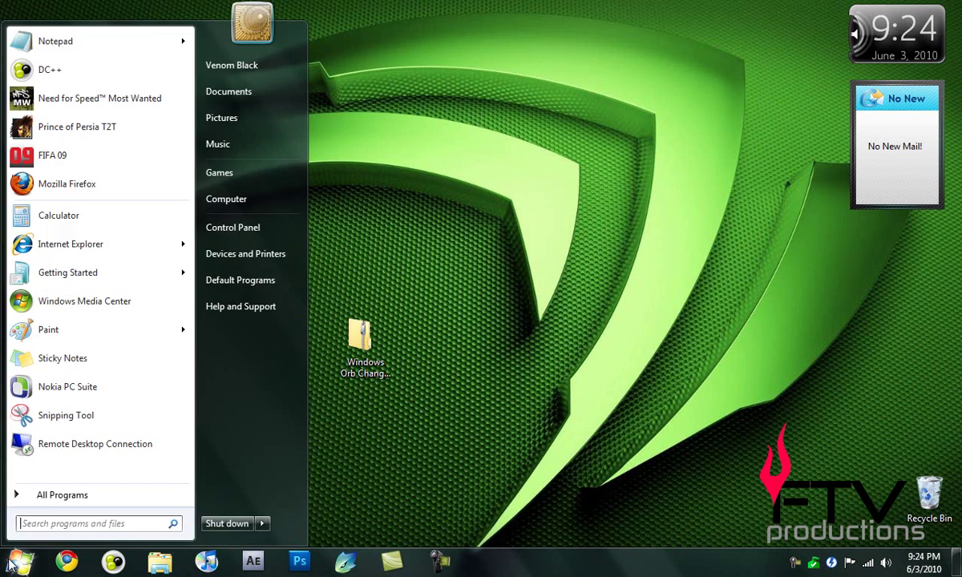
pyautogui.click(377, 441)
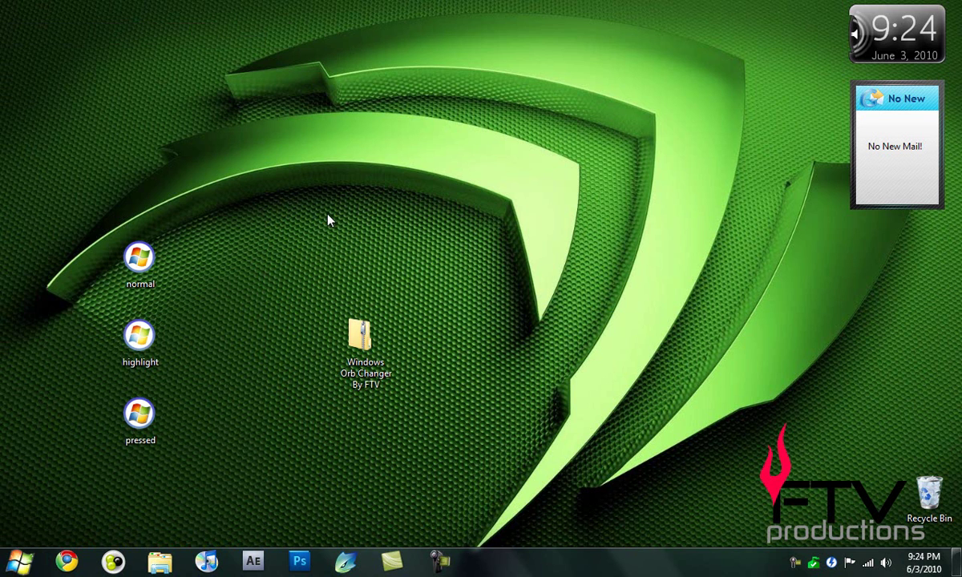
pyautogui.moveTo(361, 340); pyautogui.dragTo(305, 282)
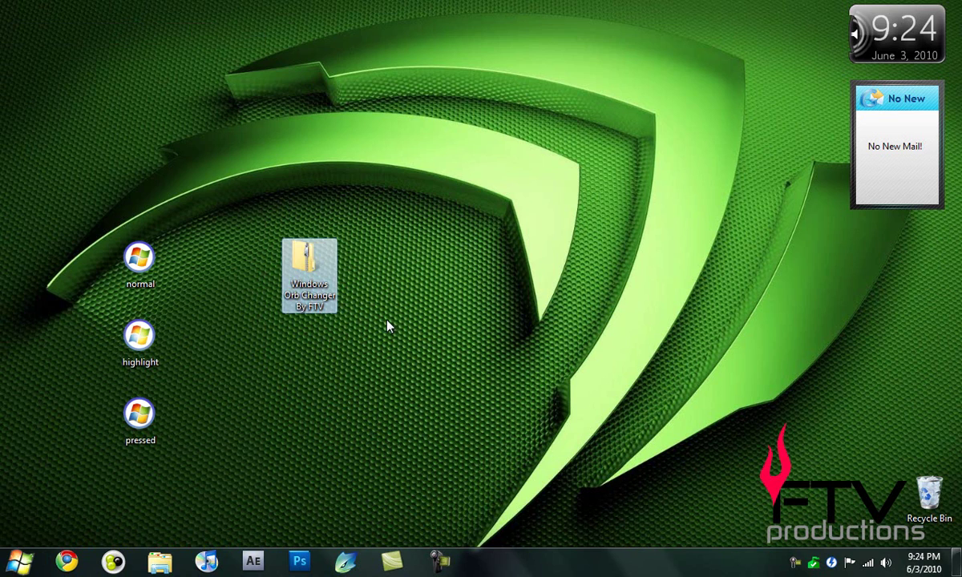
pyautogui.doubleClick(314, 263)
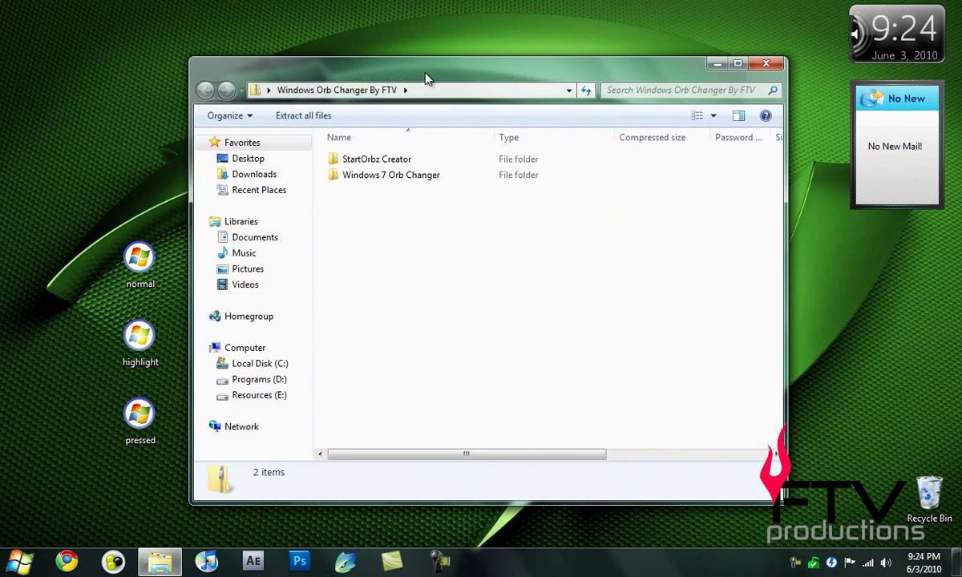
pyautogui.moveTo(404, 70); pyautogui.dragTo(403, 0)
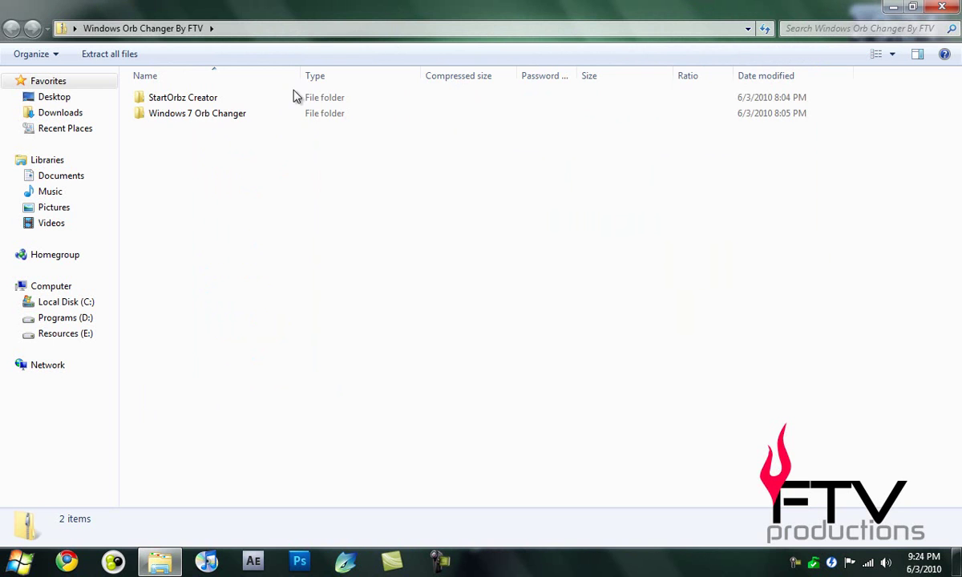
# Browse the StartOrbz Creator, Windows 7 Orb Changer and 10 Sample Orbs folders, then show the desktop.
pyautogui.doubleClick(202, 100)
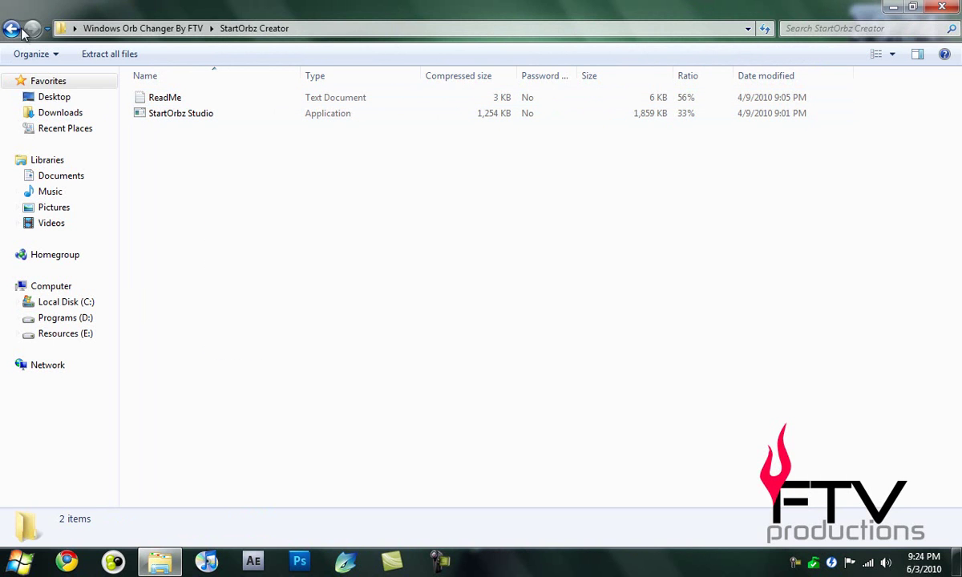
pyautogui.click(11, 29)
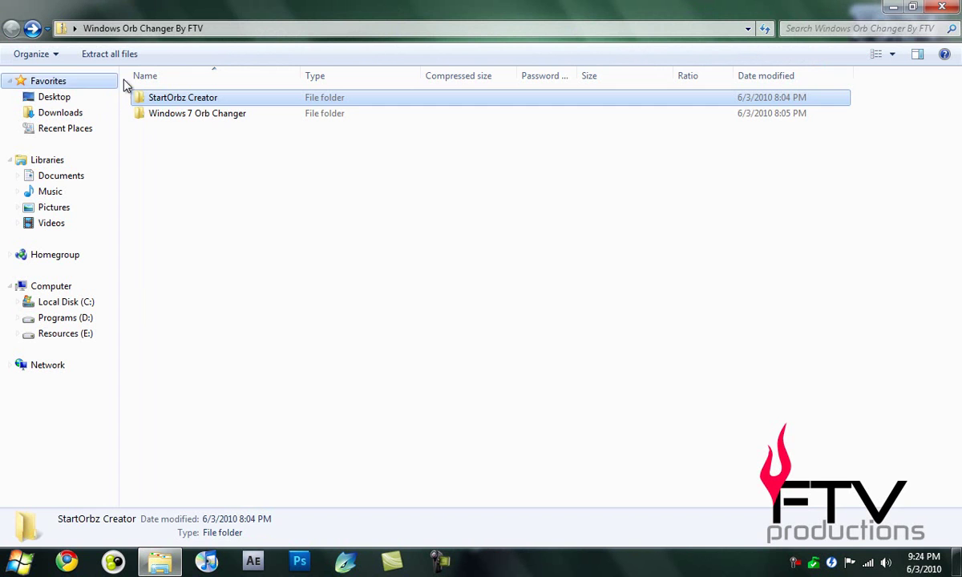
pyautogui.doubleClick(190, 114)
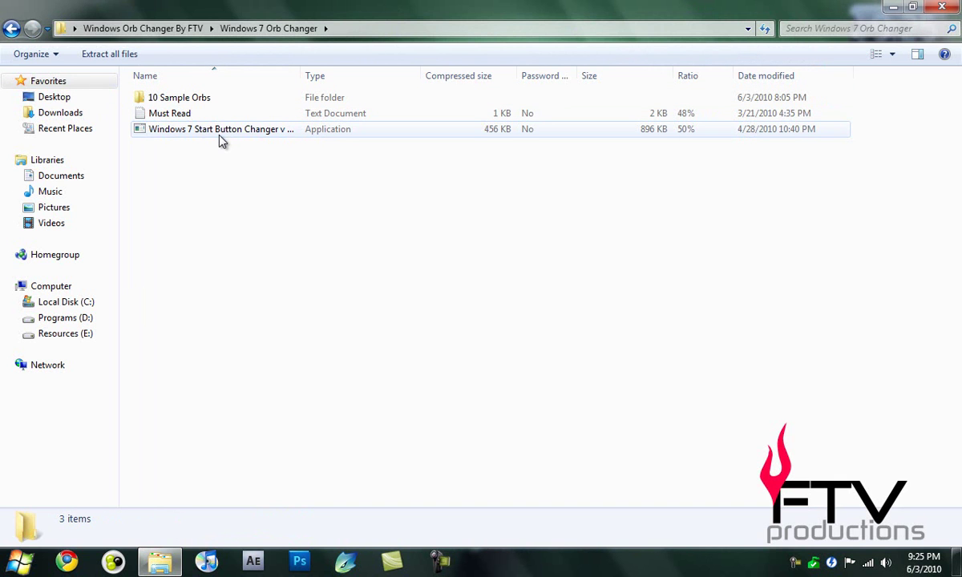
pyautogui.doubleClick(217, 100)
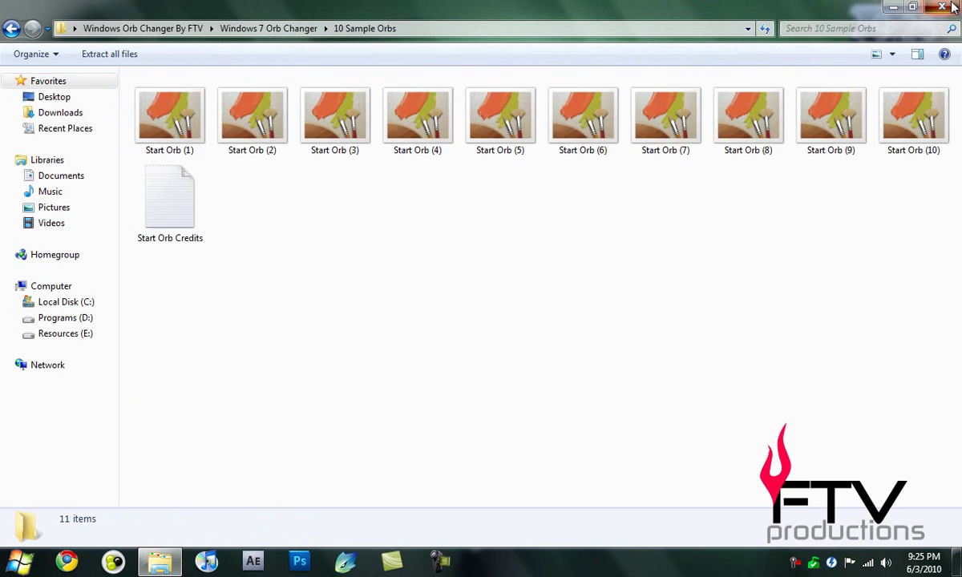
pyautogui.press('super+d')
# Preview the normal, highlight and pressed orb images in Windows Photo Viewer.
pyautogui.click(222, 266)
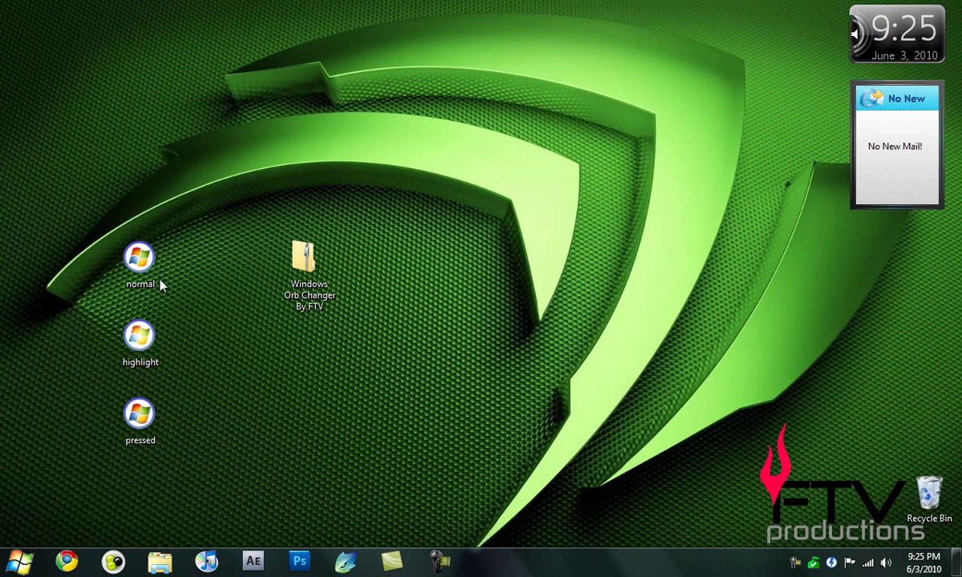
pyautogui.doubleClick(152, 255)
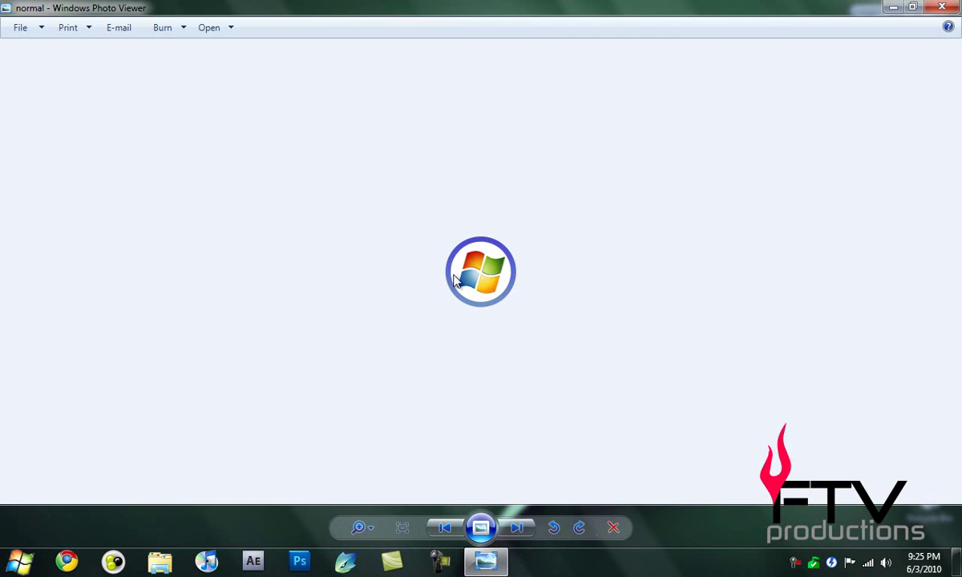
pyautogui.click(517, 528)
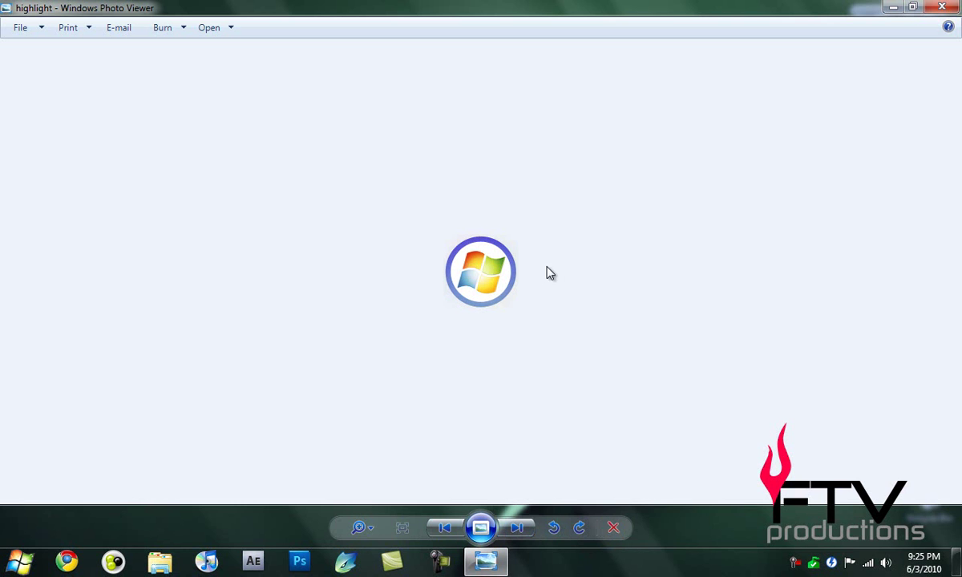
pyautogui.click(517, 527)
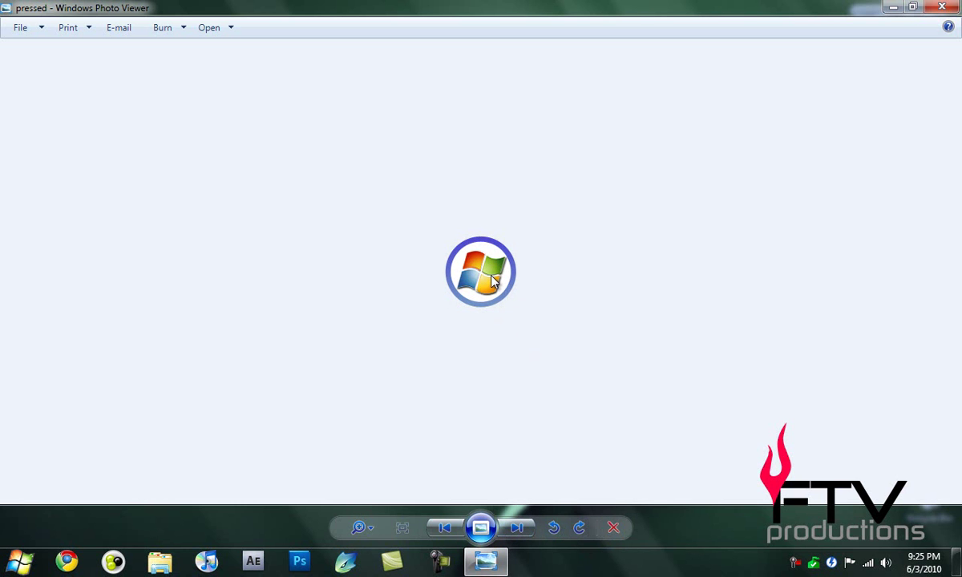
pyautogui.click(956, 8)
# Move the three orb icons toward the desktop centre and launch Photoshop.
pyautogui.moveTo(50, 197); pyautogui.dragTo(429, 421)
pyautogui.click(312, 520)
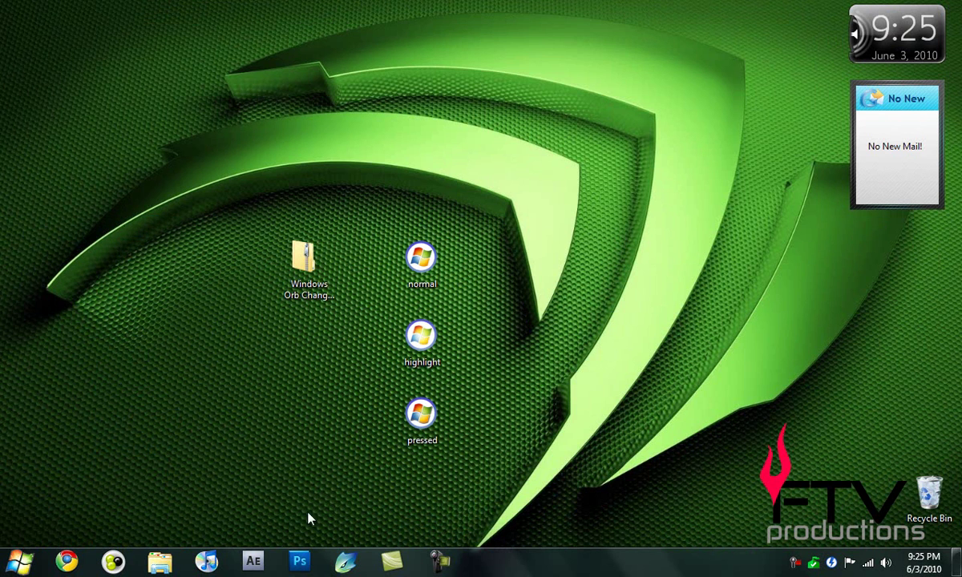
pyautogui.click(305, 561)
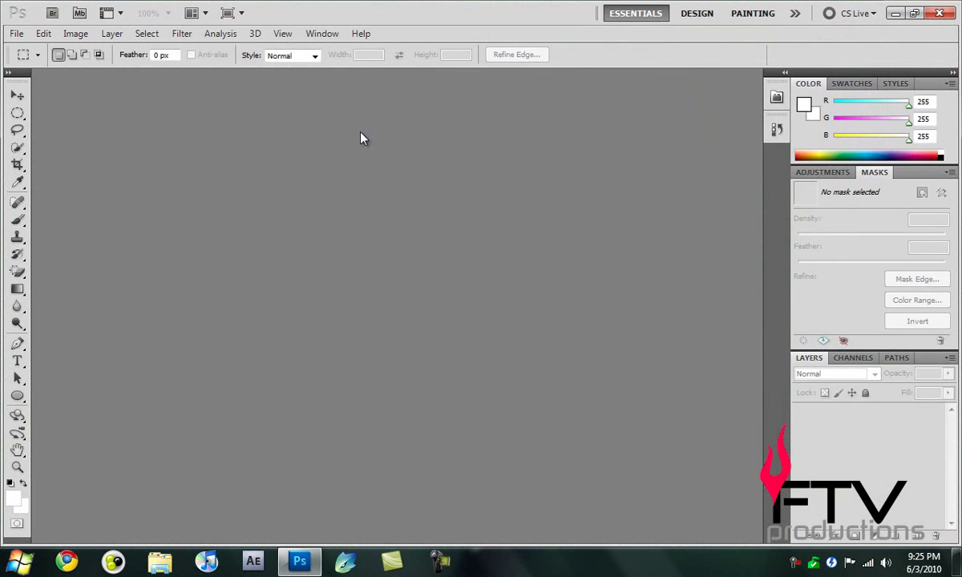
# Create Untitled-1 at 100 × 100 pixels with Transparent background contents.
pyautogui.click(17, 33)
pyautogui.click(32, 47)
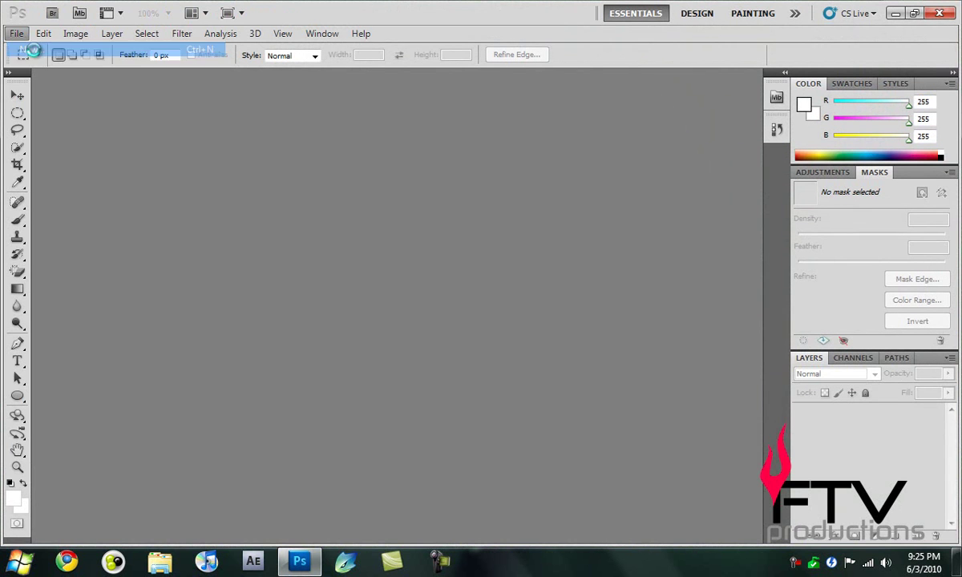
pyautogui.doubleClick(417, 259)
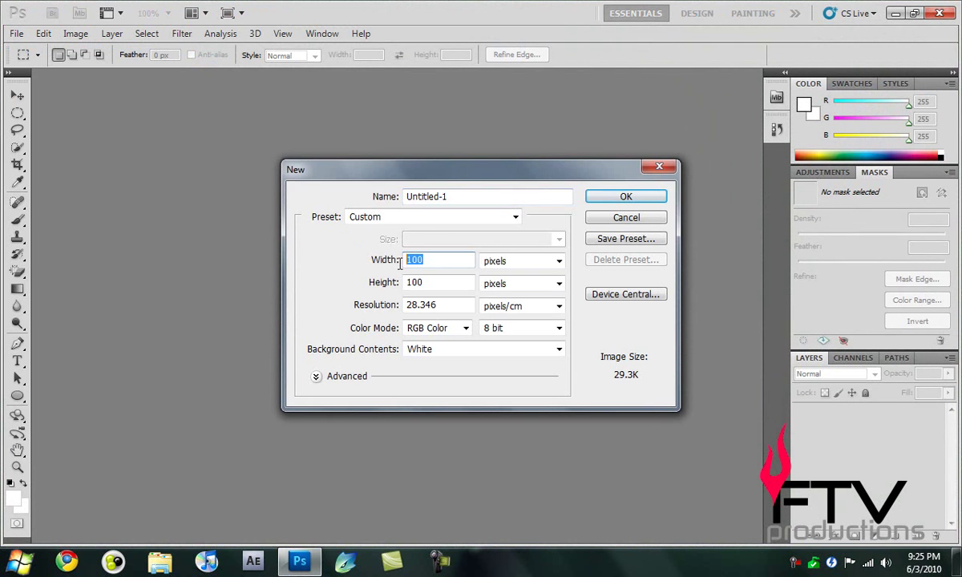
pyautogui.doubleClick(421, 280)
pyautogui.click(507, 262)
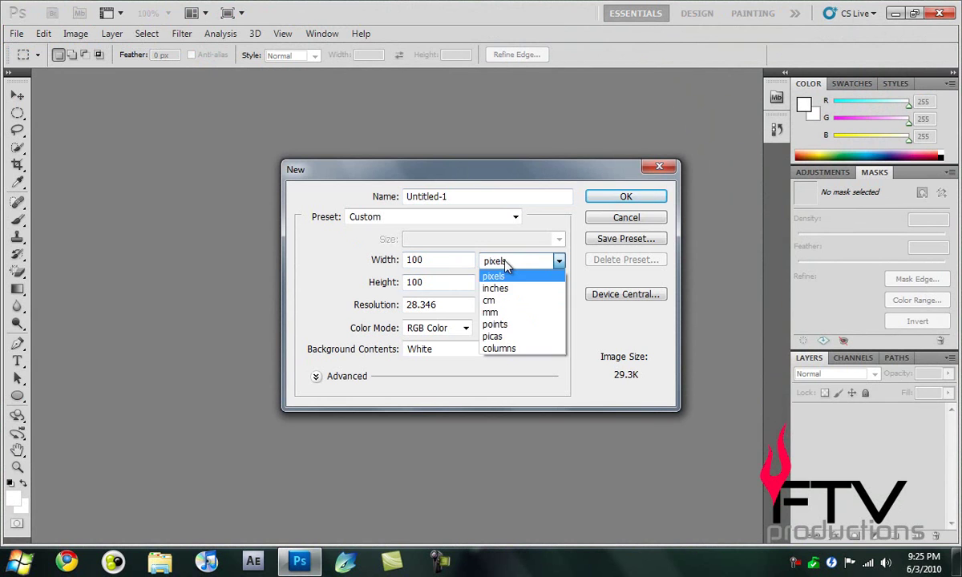
pyautogui.click(506, 267)
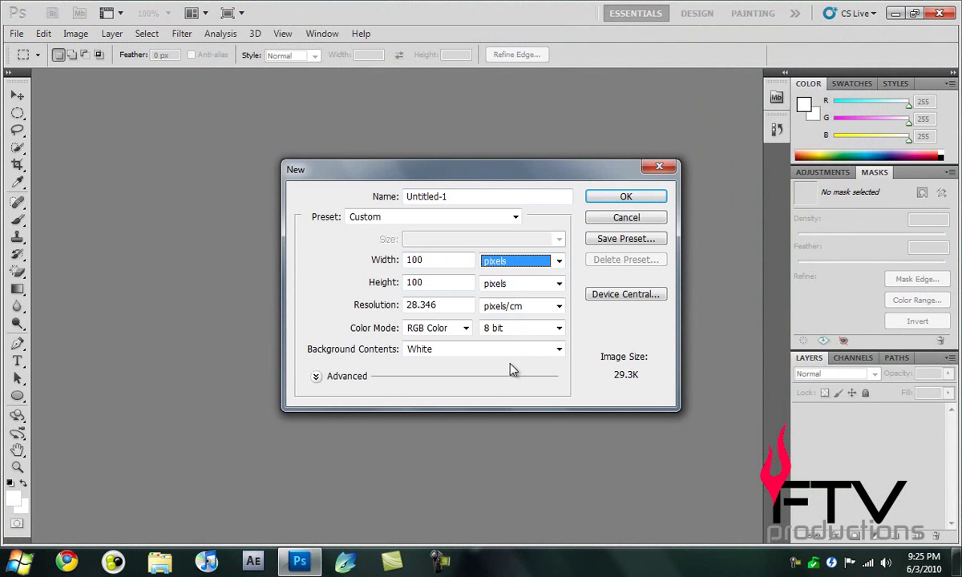
pyautogui.click(462, 355)
pyautogui.click(451, 390)
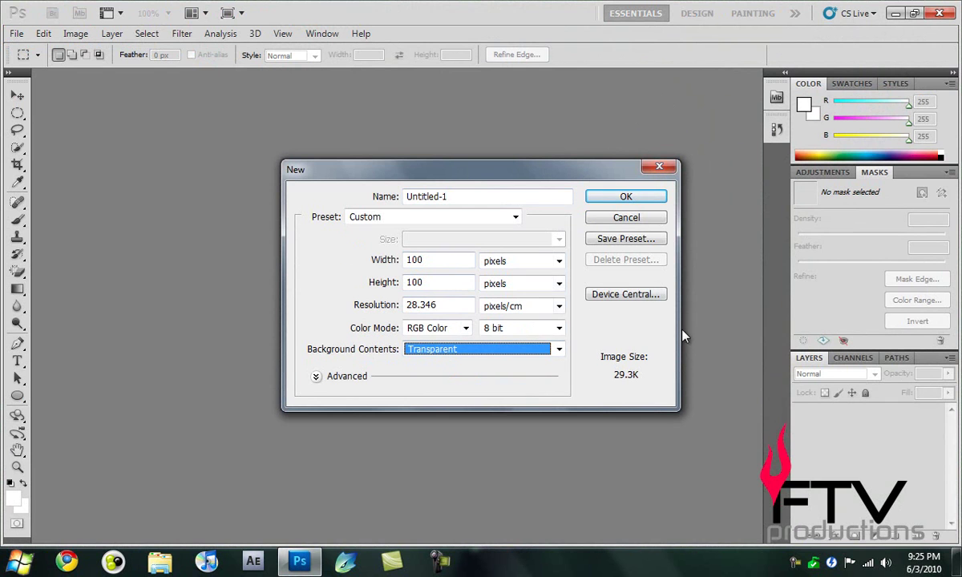
pyautogui.click(594, 196)
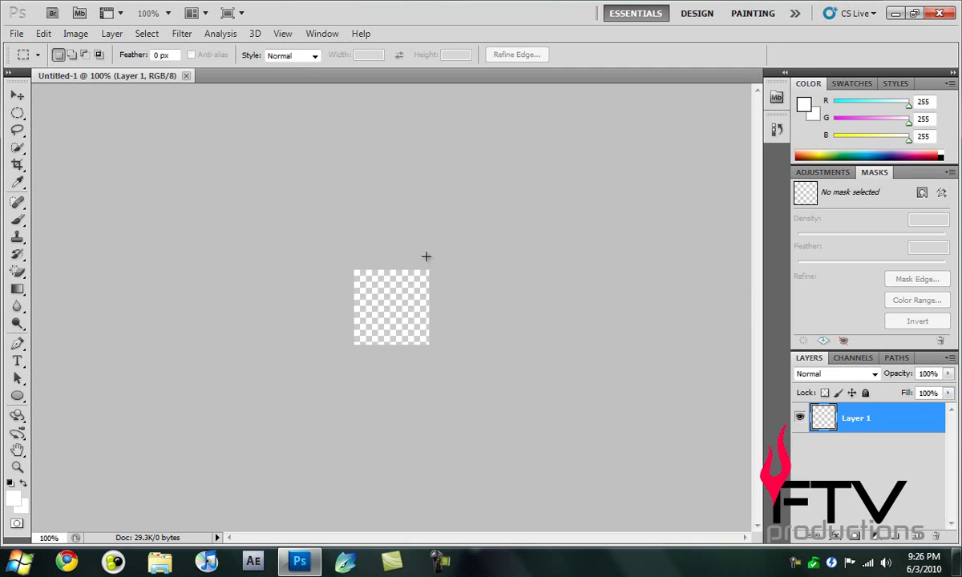
# Zoom to 400% and draw a white Ellipse Tool circle spanning almost the whole canvas.
pyautogui.hotkey('ctrl', '+')
pyautogui.hotkey('ctrl', '+')
pyautogui.hotkey('ctrl', '+')
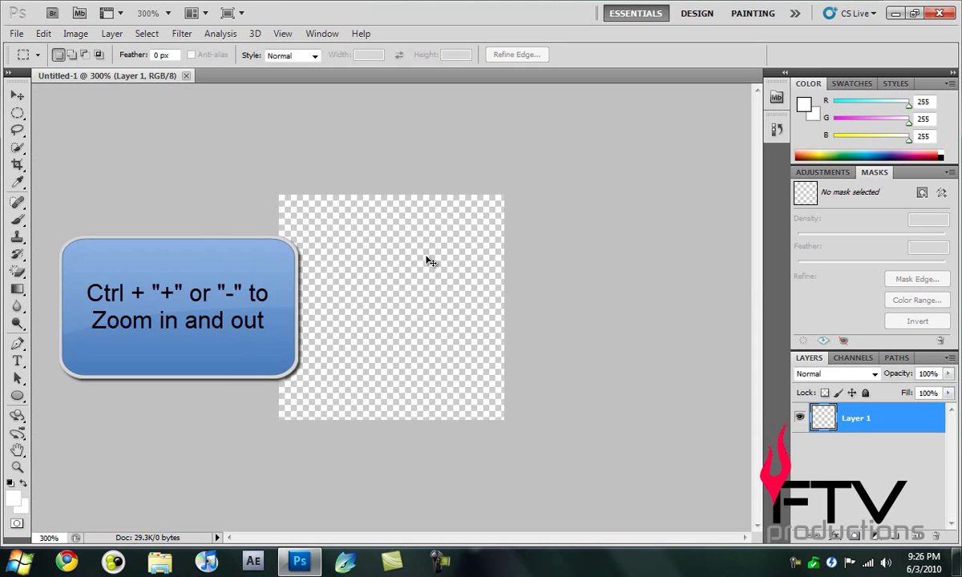
pyautogui.click(18, 395)
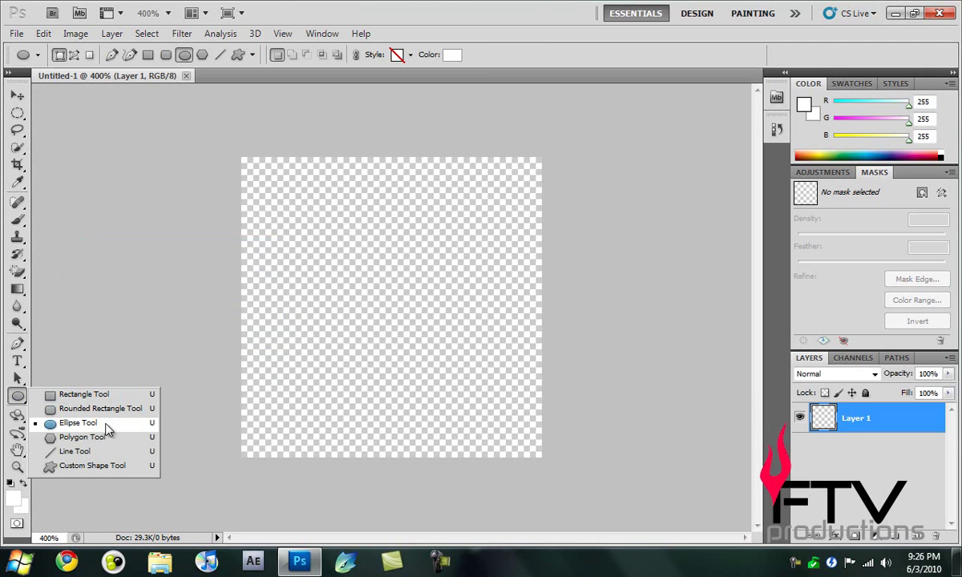
pyautogui.click(93, 427)
pyautogui.click(17, 396)
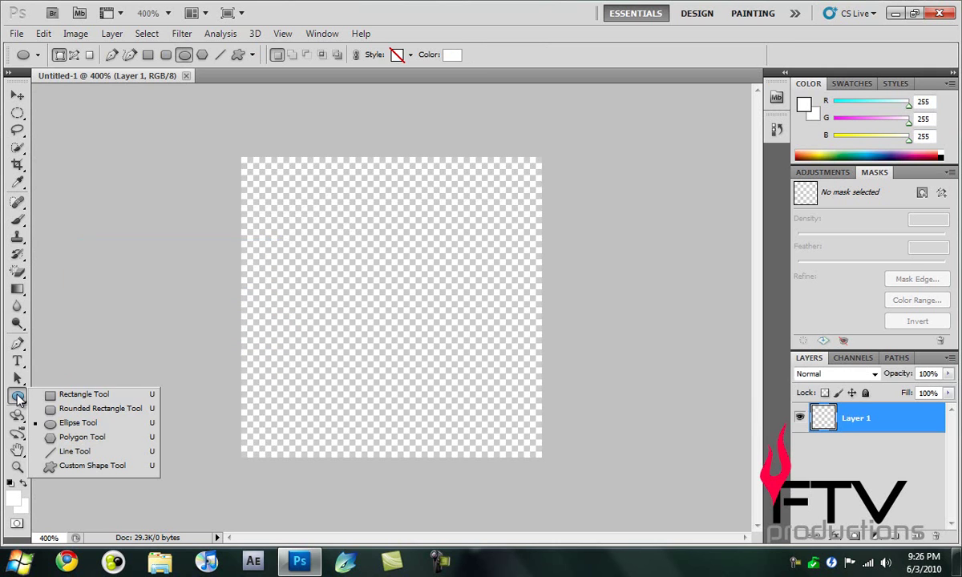
pyautogui.click(78, 425)
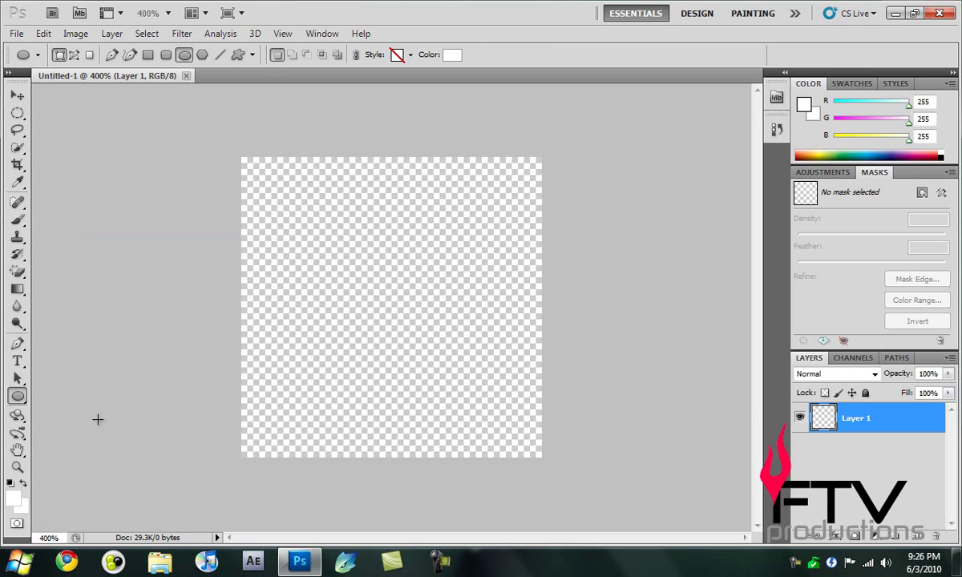
pyautogui.moveTo(240, 156); pyautogui.dragTo(525, 443)
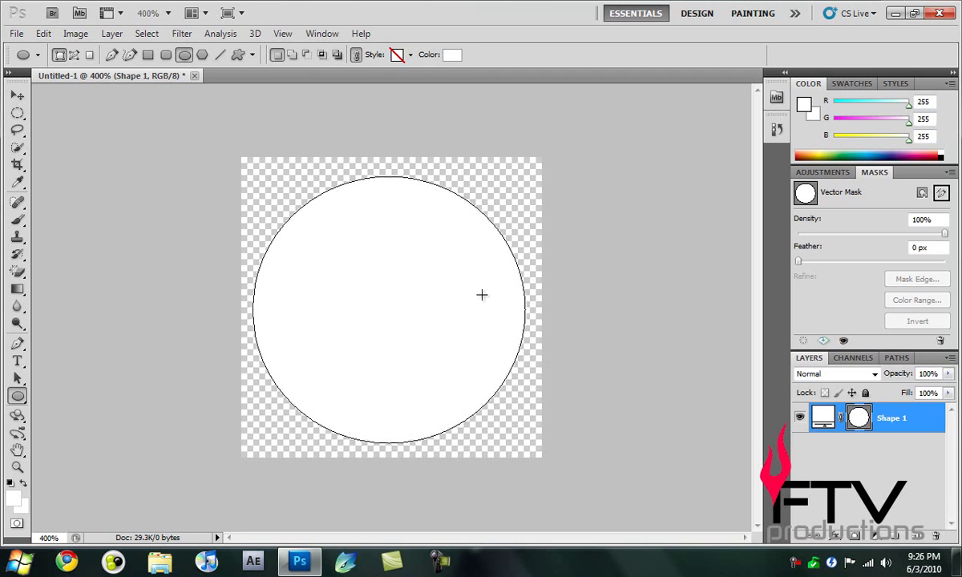
# Add a Gradient Overlay to Shape 1 in Blending Options and open the Gradient Editor.
pyautogui.rightClick(923, 424)
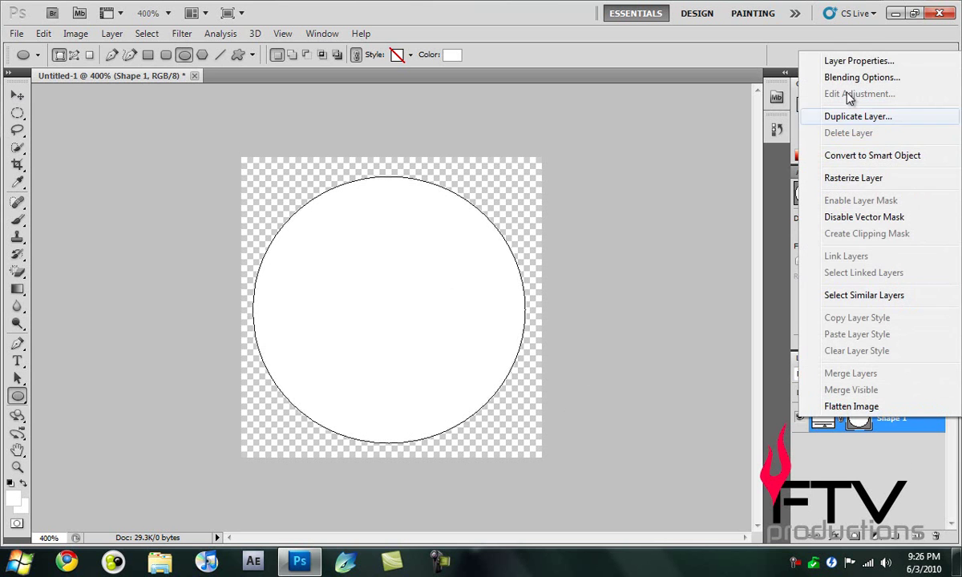
pyautogui.click(853, 77)
pyautogui.moveTo(571, 230); pyautogui.dragTo(560, 142)
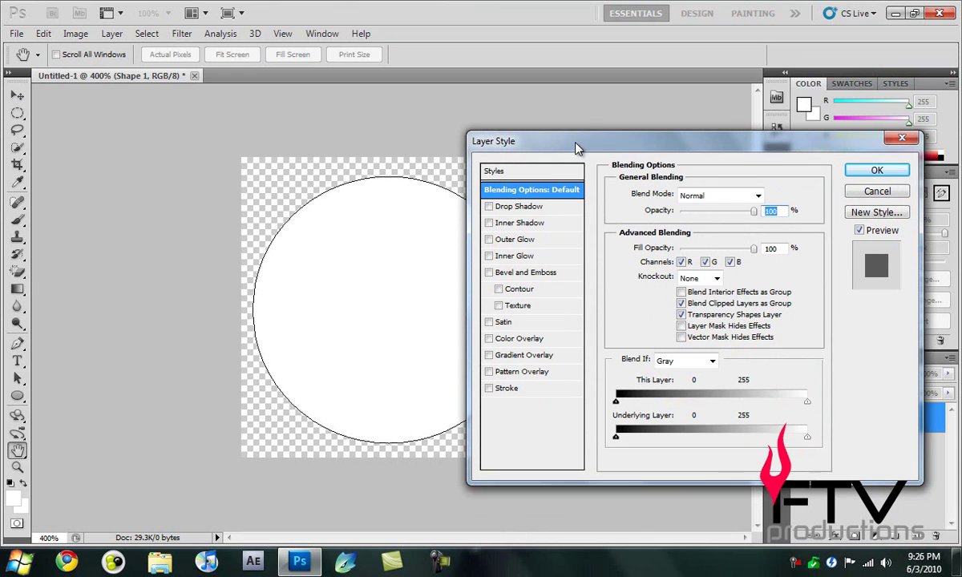
pyautogui.click(515, 354)
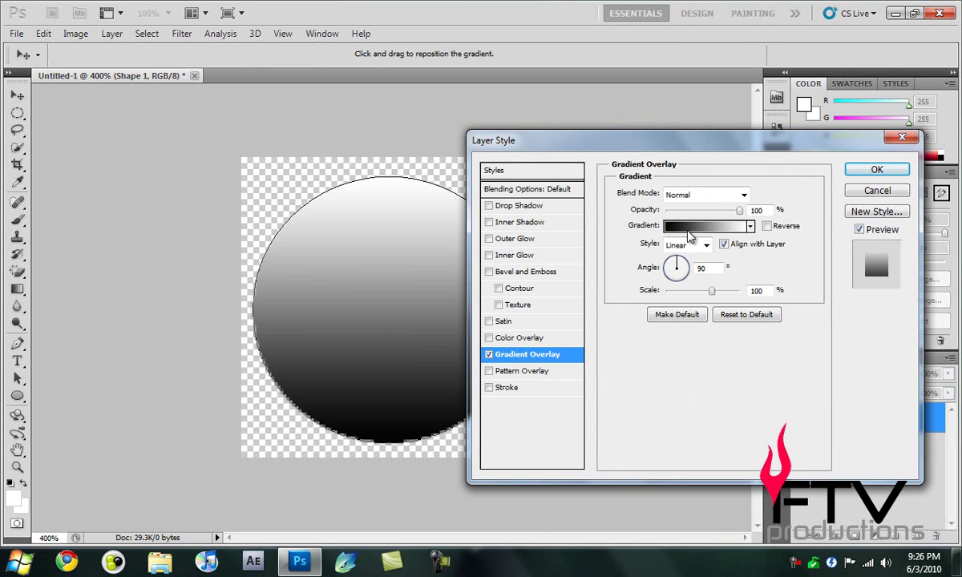
pyautogui.click(646, 225)
# Change the gradient's left colour stop from black to light purple.
pyautogui.click(564, 449)
pyautogui.doubleClick(564, 449)
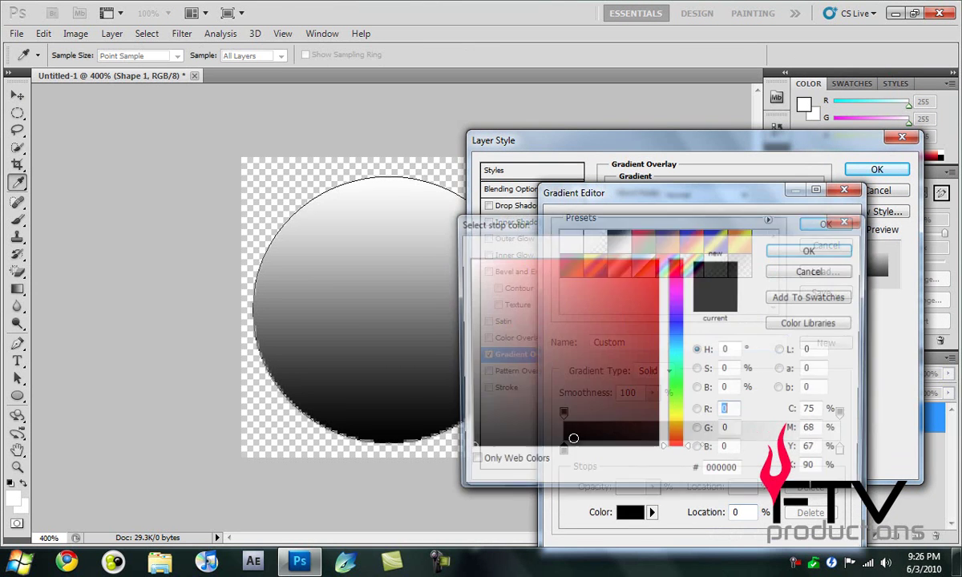
pyautogui.moveTo(675, 365); pyautogui.dragTo(680, 323)
pyautogui.moveTo(533, 279); pyautogui.dragTo(539, 281)
pyautogui.click(812, 249)
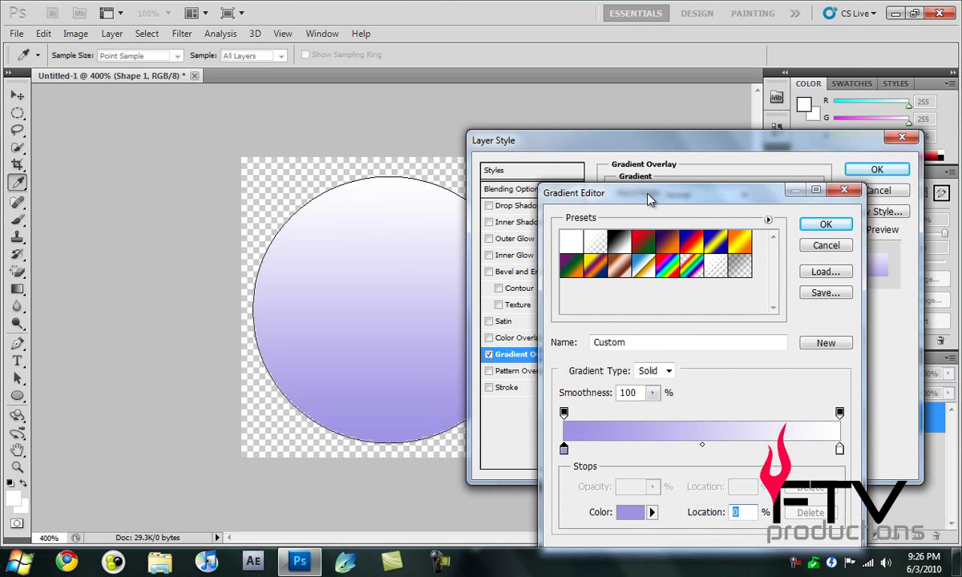
pyautogui.moveTo(654, 197); pyautogui.dragTo(654, 160)
# Set the right colour stop to blue-violet and apply the gradient overlay.
pyautogui.click(839, 412)
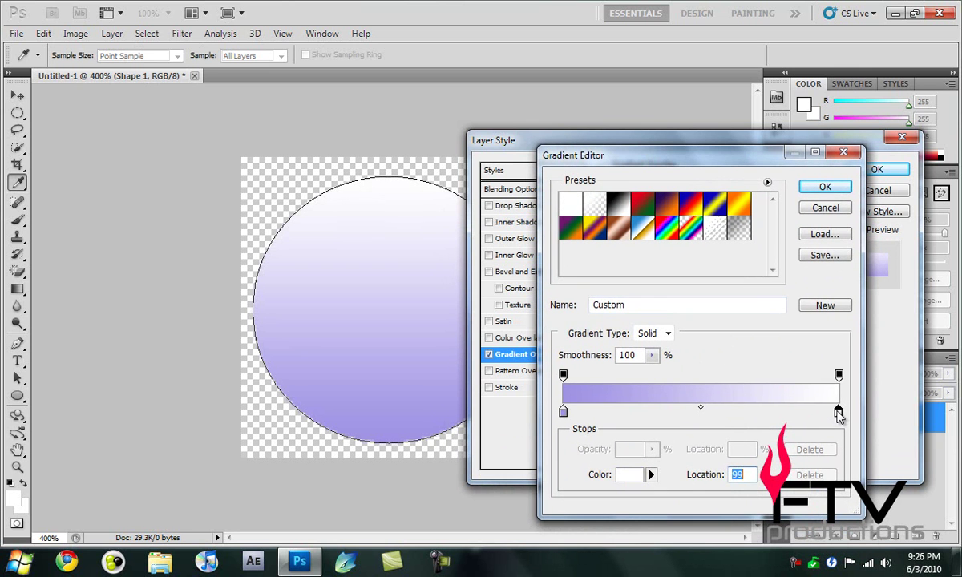
pyautogui.doubleClick(838, 412)
pyautogui.moveTo(672, 317); pyautogui.dragTo(680, 321)
pyautogui.moveTo(533, 255); pyautogui.dragTo(585, 271)
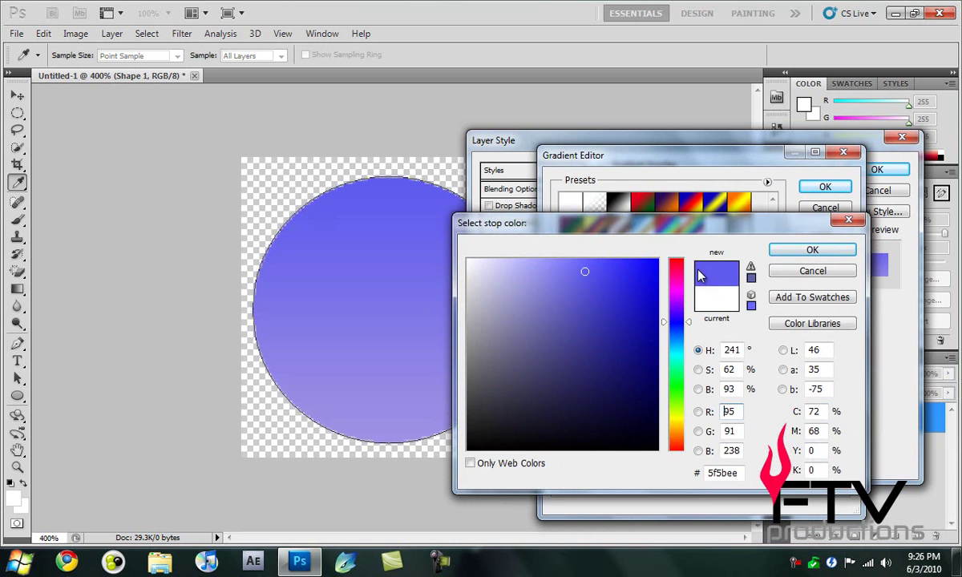
pyautogui.click(805, 250)
pyautogui.click(826, 187)
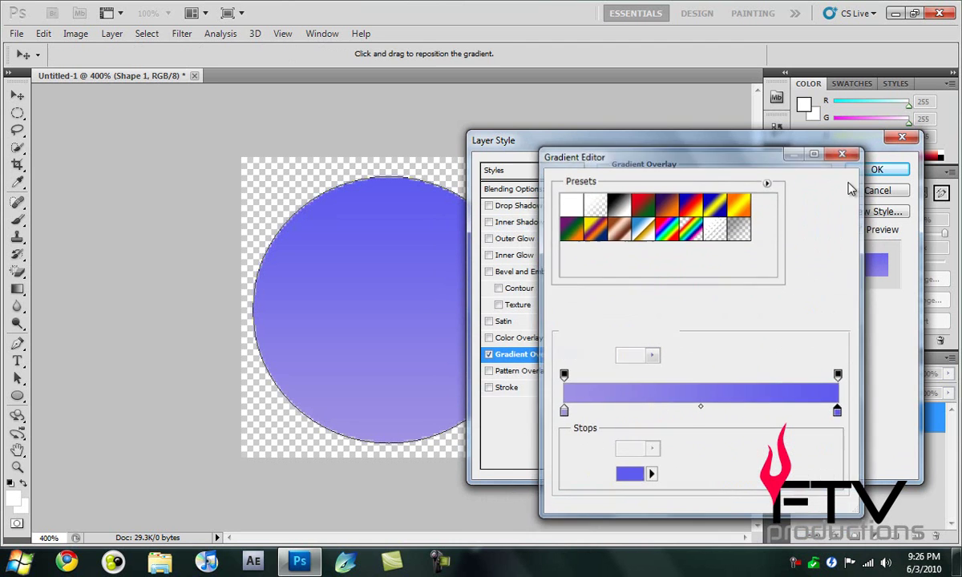
pyautogui.click(877, 170)
pyautogui.click(886, 411)
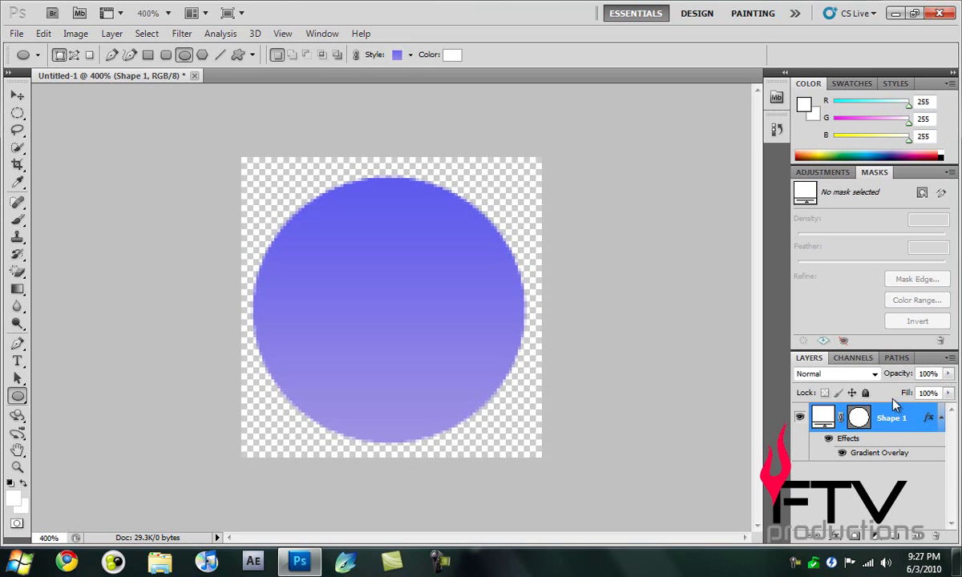
# Duplicate Shape 1 as Shape 1 copy and enter Free Transform on it.
pyautogui.rightClick(899, 419)
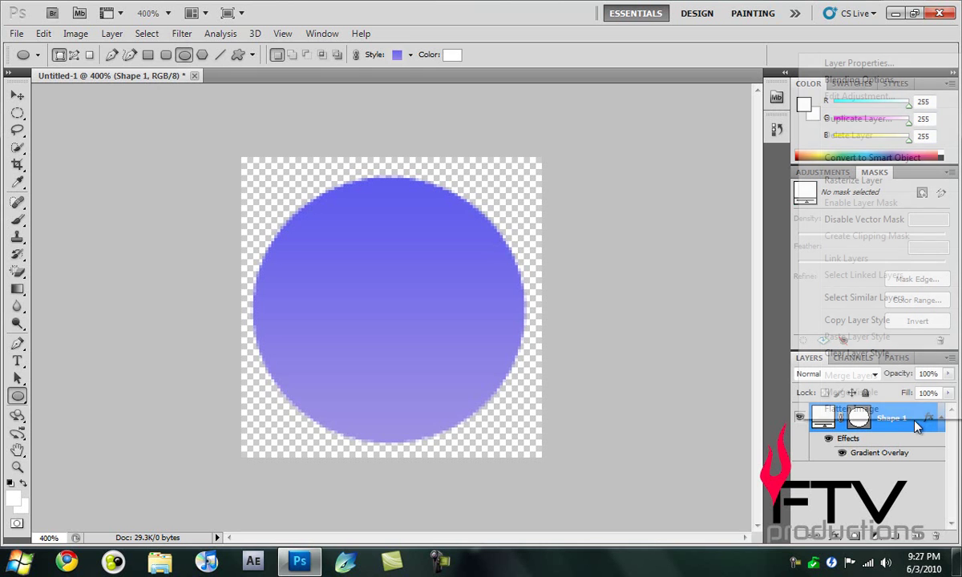
pyautogui.click(854, 118)
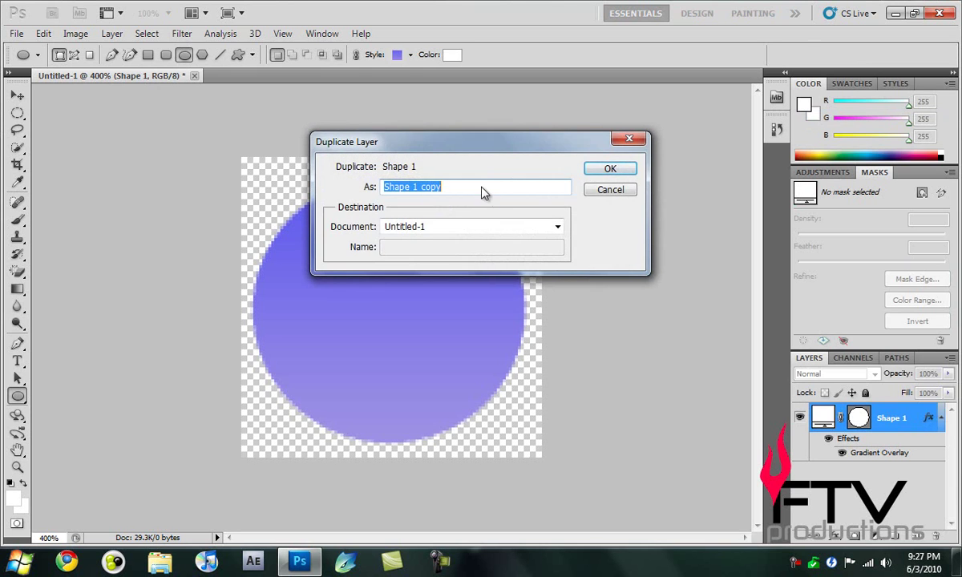
pyautogui.click(608, 169)
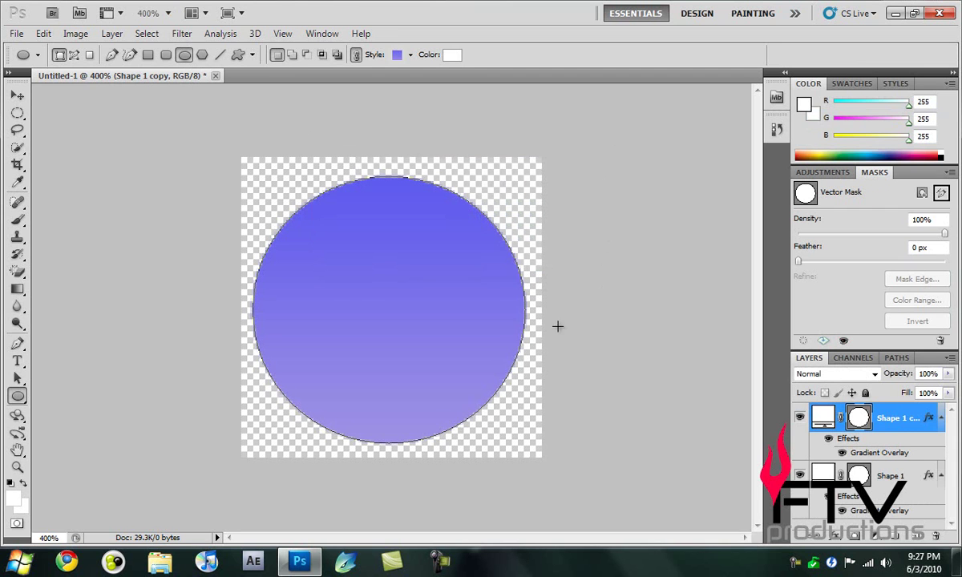
pyautogui.hotkey('ctrl', 't')
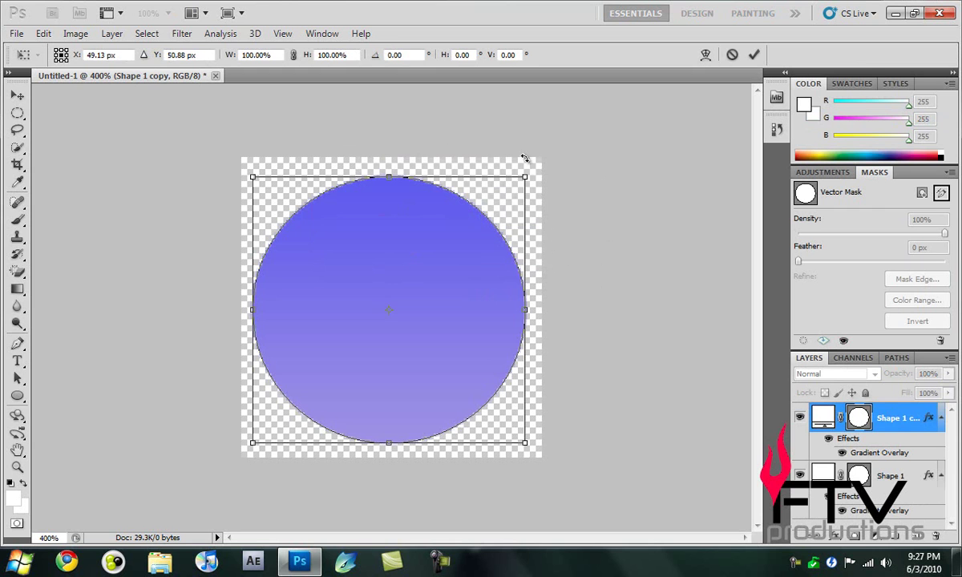
# Scale the copy to about 89%, centre it, and hide its Gradient Overlay.
pyautogui.moveTo(525, 177); pyautogui.dragTo(496, 198)
pyautogui.moveTo(437, 326); pyautogui.dragTo(442, 320)
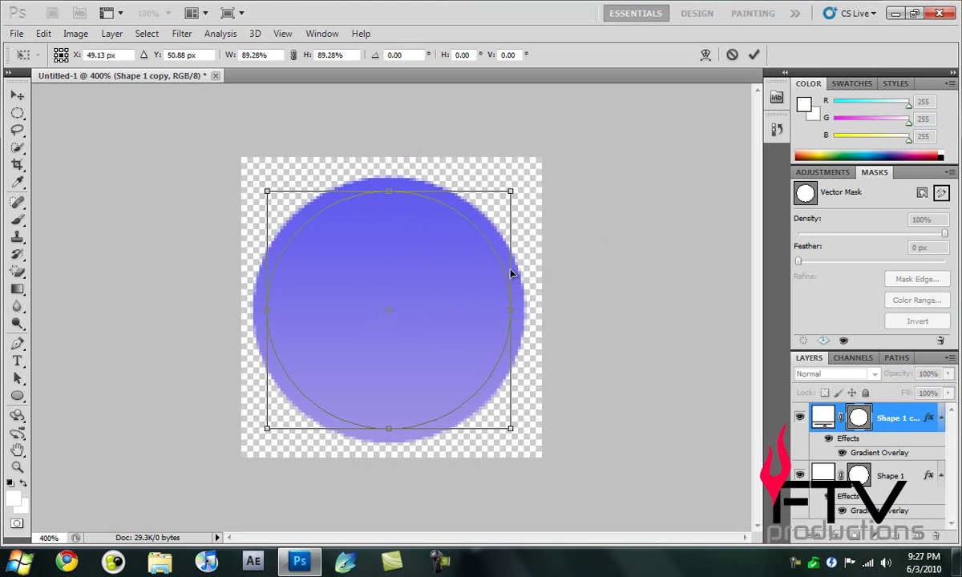
pyautogui.click(753, 55)
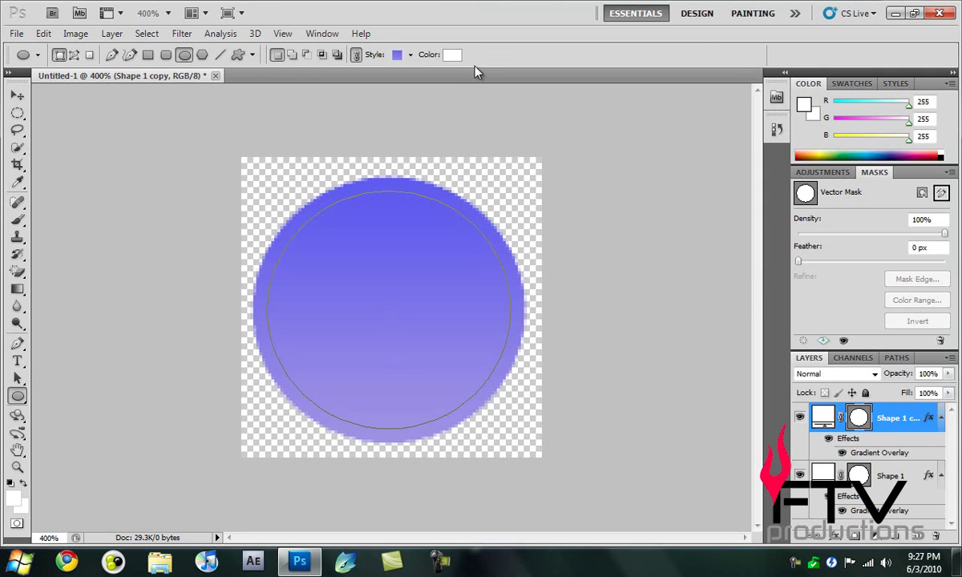
pyautogui.click(829, 440)
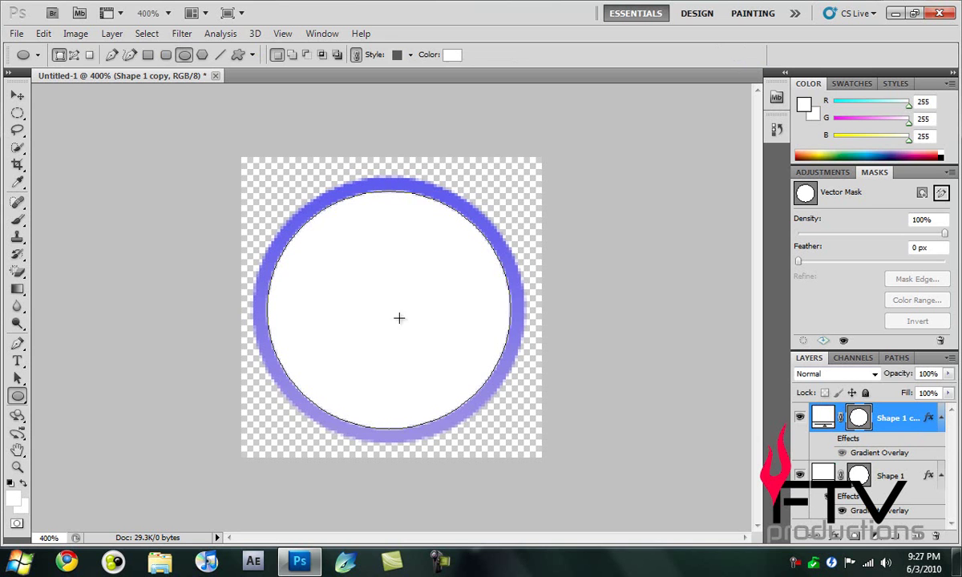
pyautogui.click(18, 96)
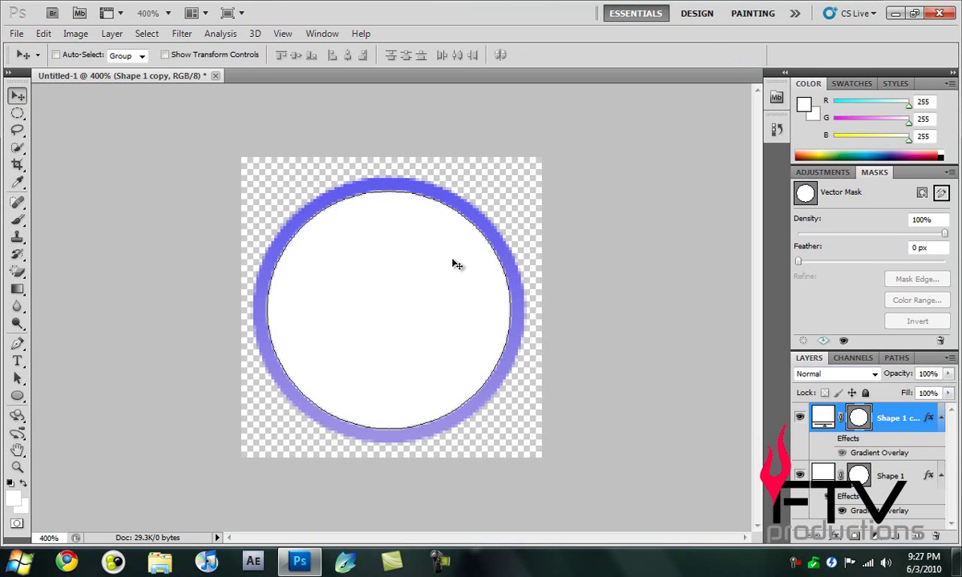
# Search Google Images for 'windows logo' in Chrome.
pyautogui.click(67, 561)
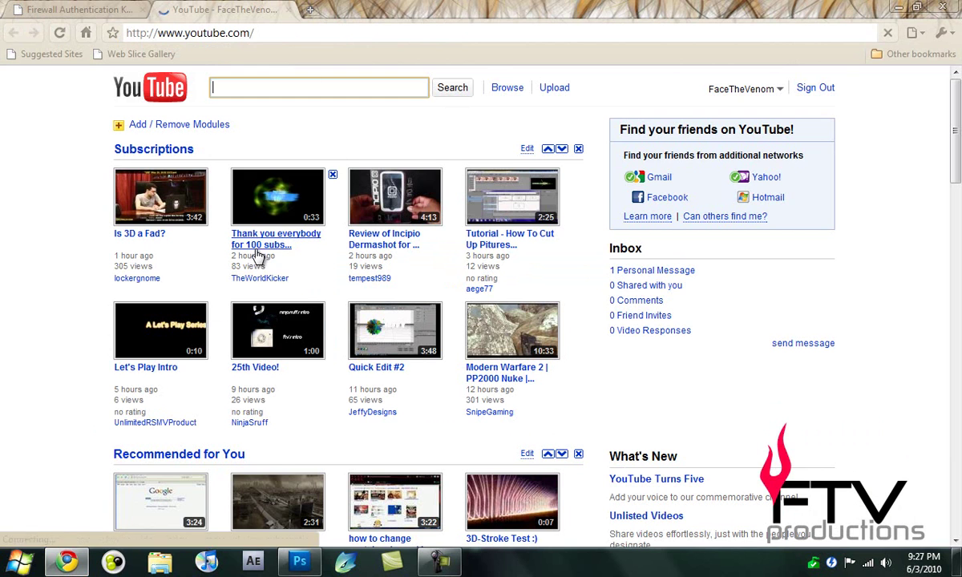
pyautogui.click(276, 37)
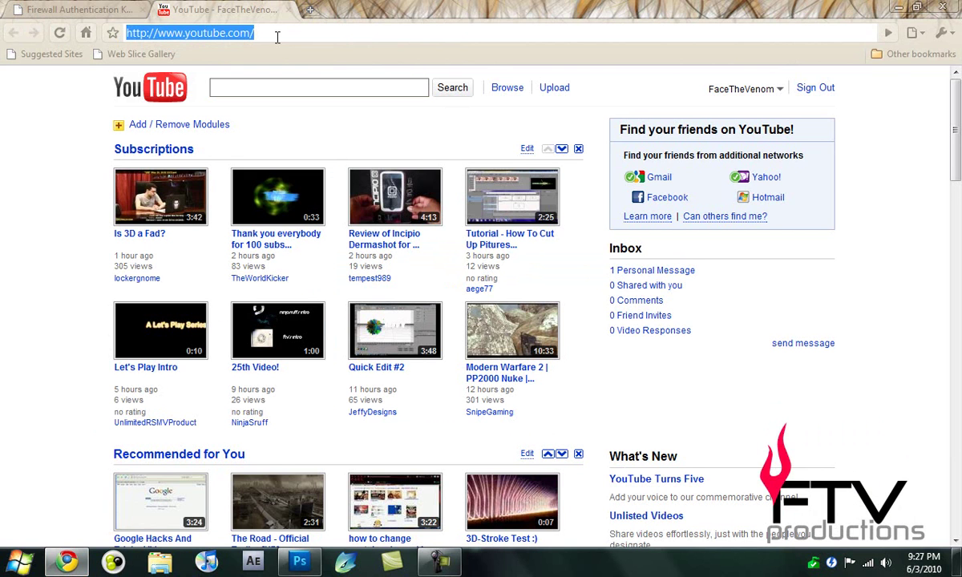
pyautogui.write('windows')
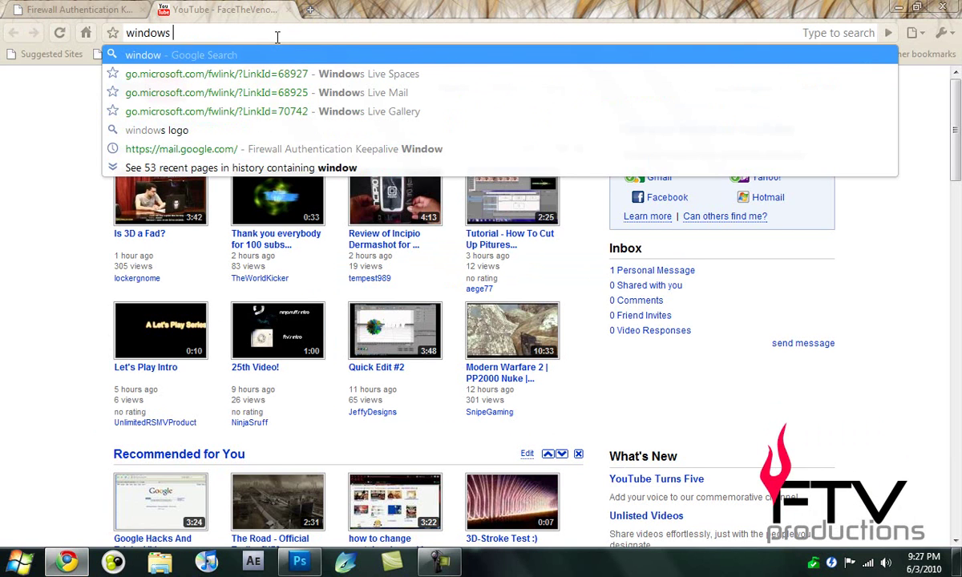
pyautogui.write(' logo')
pyautogui.press('Return')
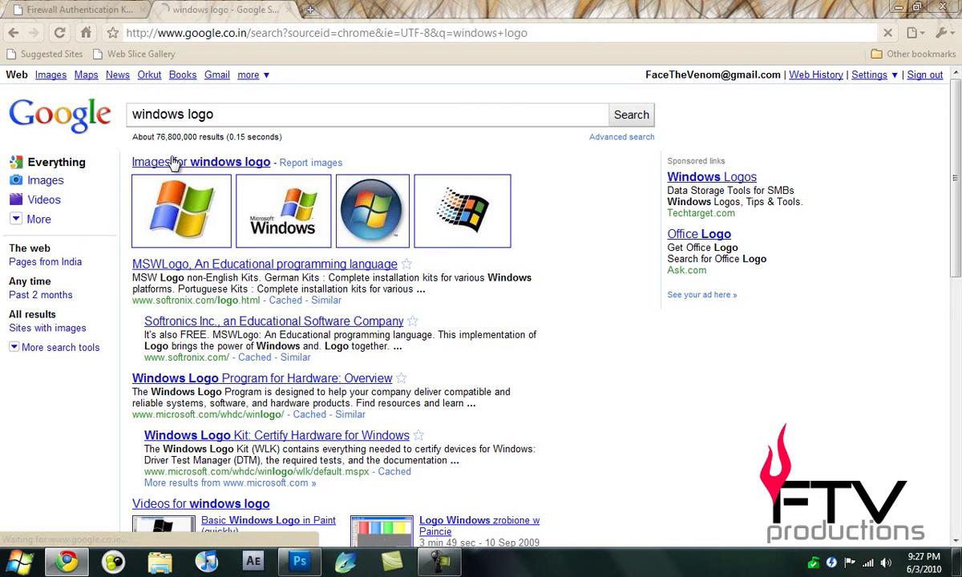
pyautogui.click(181, 163)
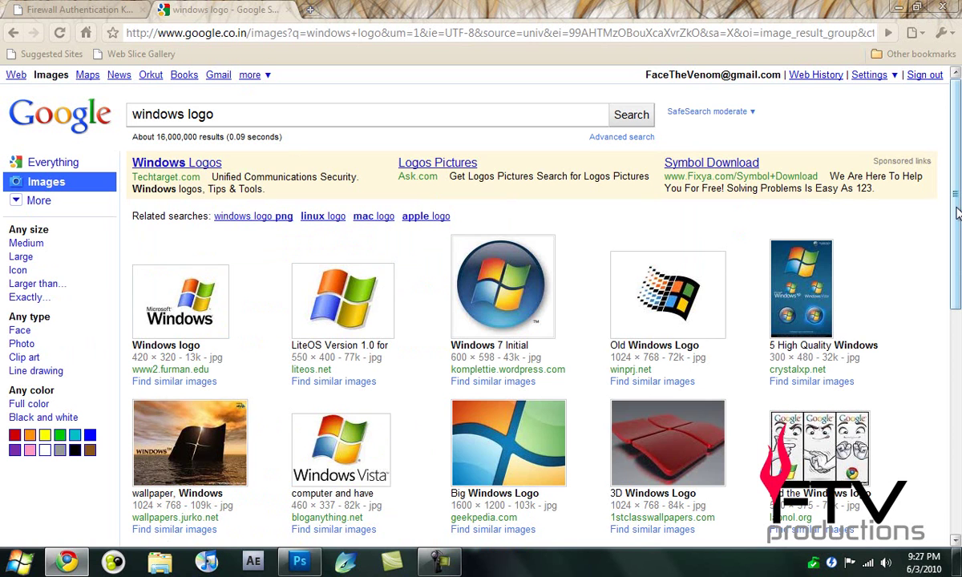
pyautogui.moveTo(956, 212); pyautogui.dragTo(957, 353)
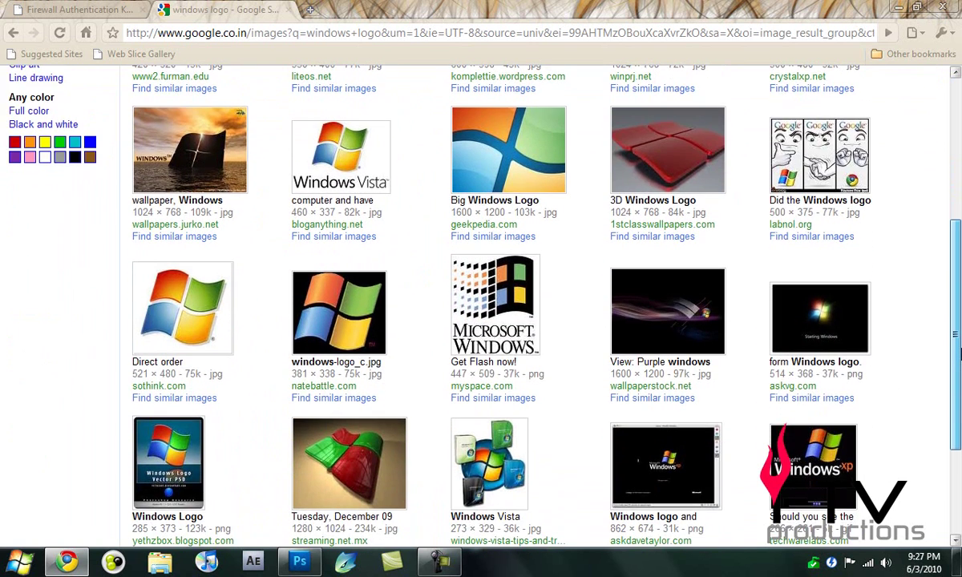
# Save the full-size logo result as windows-logo.jpg and return to Photoshop.
pyautogui.click(190, 321)
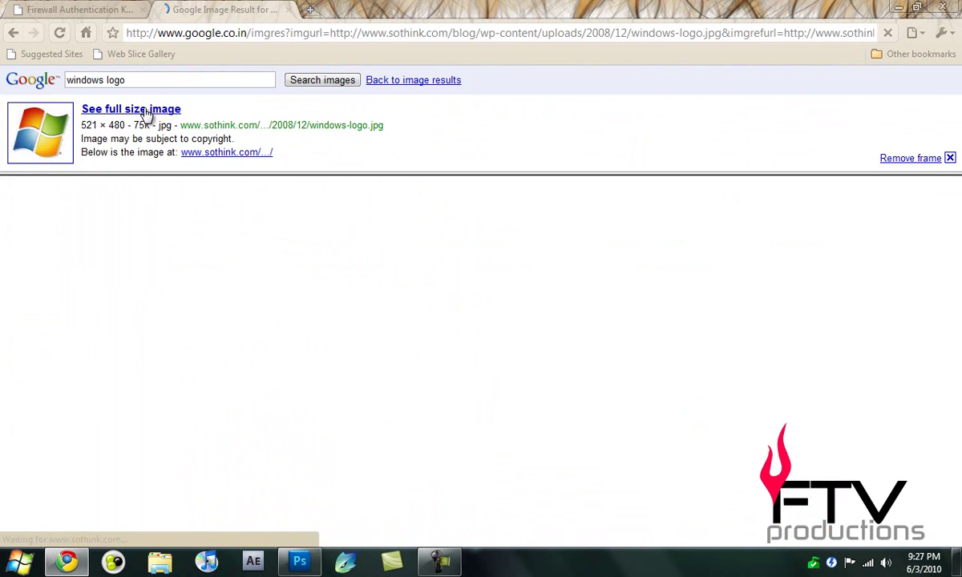
pyautogui.click(148, 109)
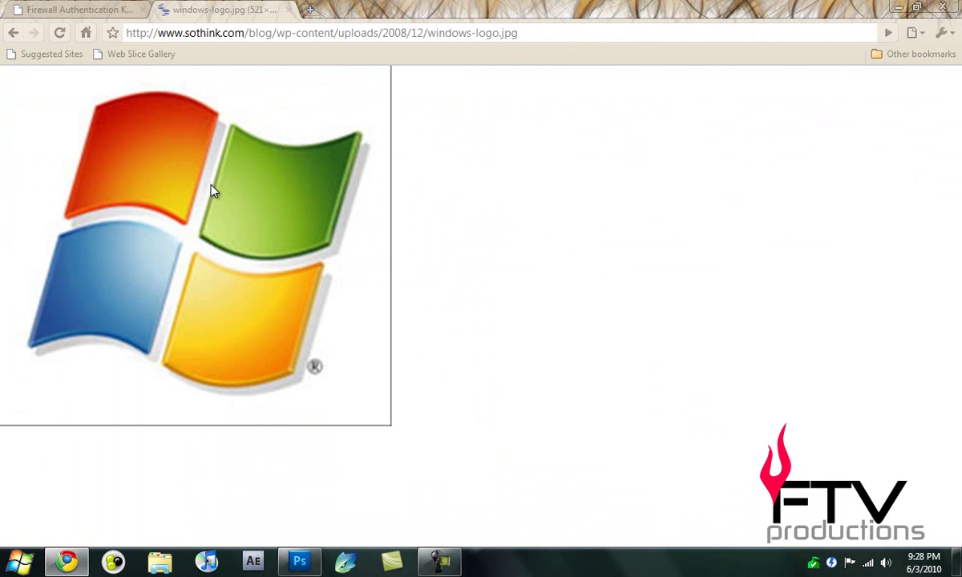
pyautogui.rightClick(194, 170)
pyautogui.click(263, 175)
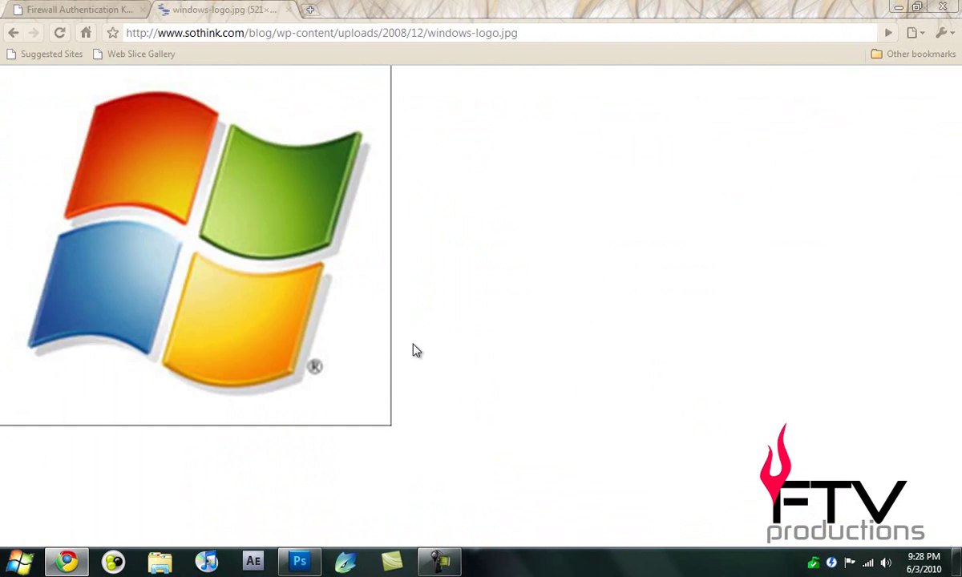
pyautogui.click(371, 355)
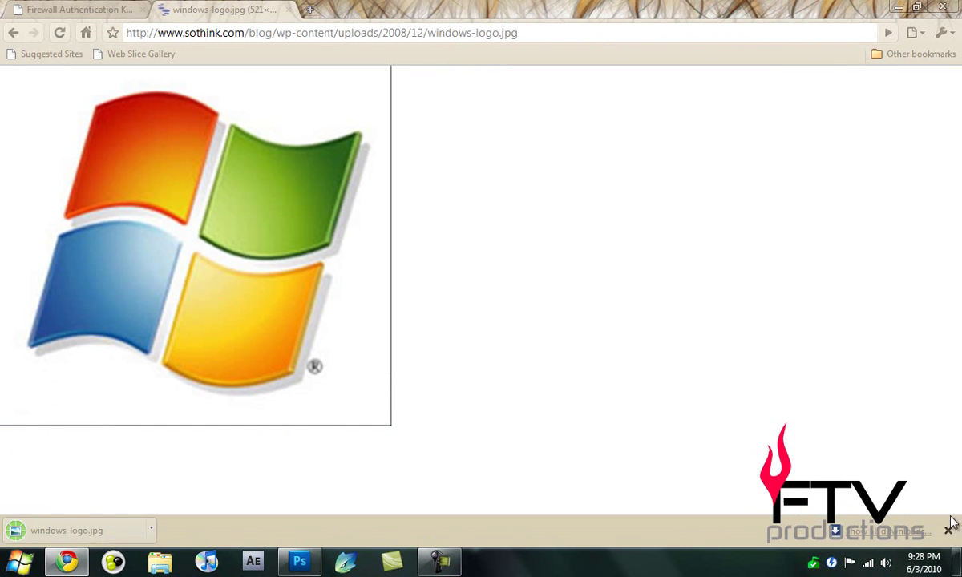
pyautogui.click(952, 527)
pyautogui.click(896, 7)
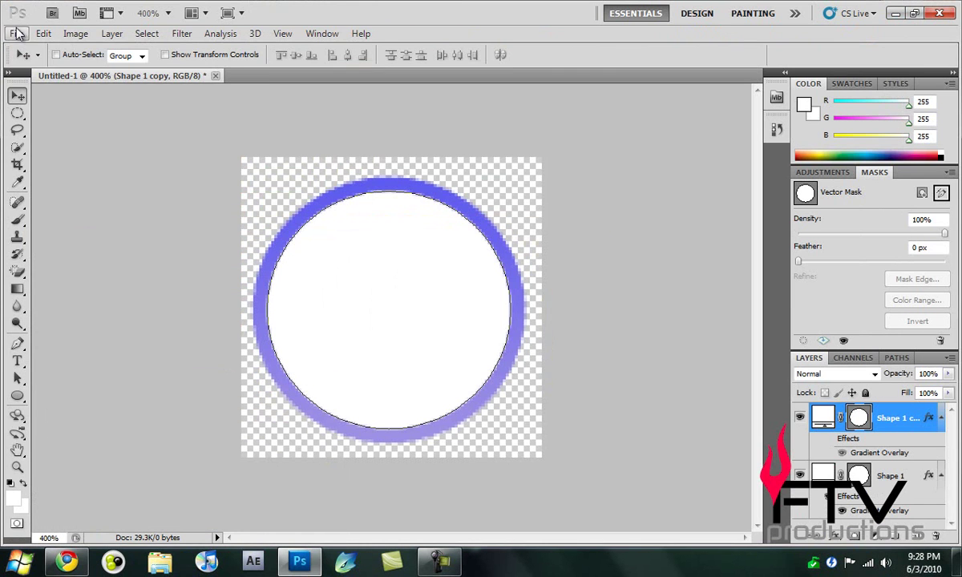
# Open windows-logo.jpg from the desktop in Photoshop.
pyautogui.click(16, 33)
pyautogui.click(32, 62)
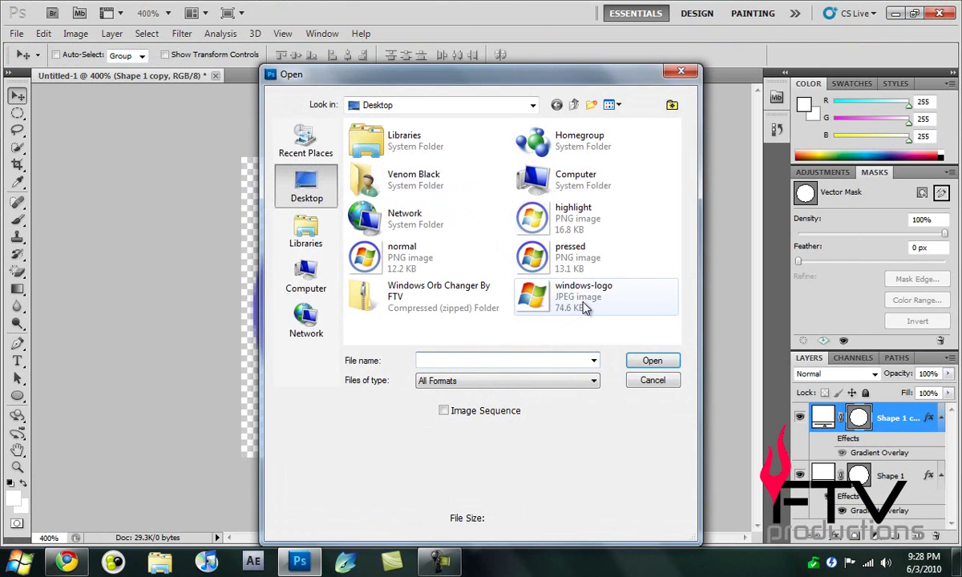
pyautogui.click(575, 295)
pyautogui.click(646, 362)
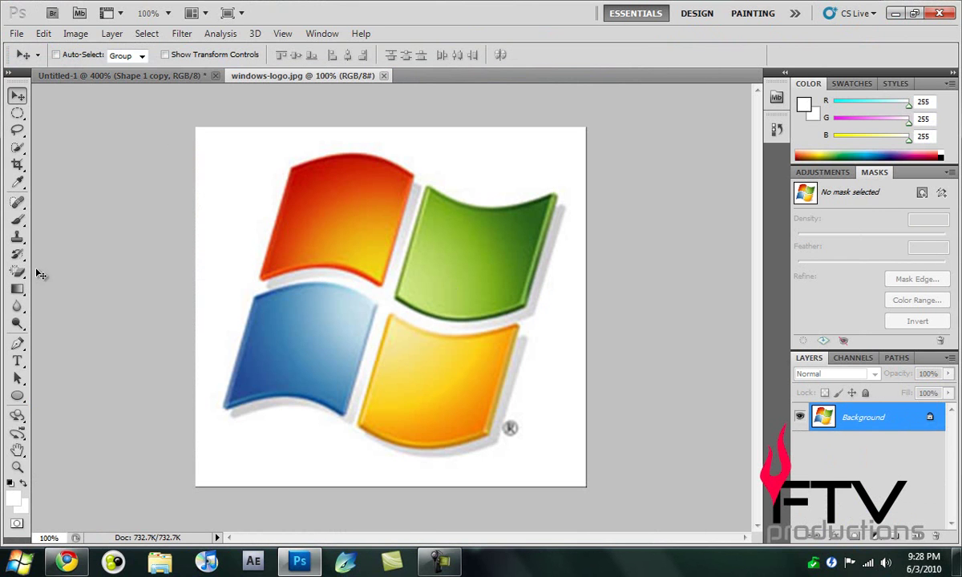
# Erase the logo's white background, grey ® mark and pane shadows with the Magic Eraser Tool.
pyautogui.click(28, 279)
pyautogui.click(32, 280)
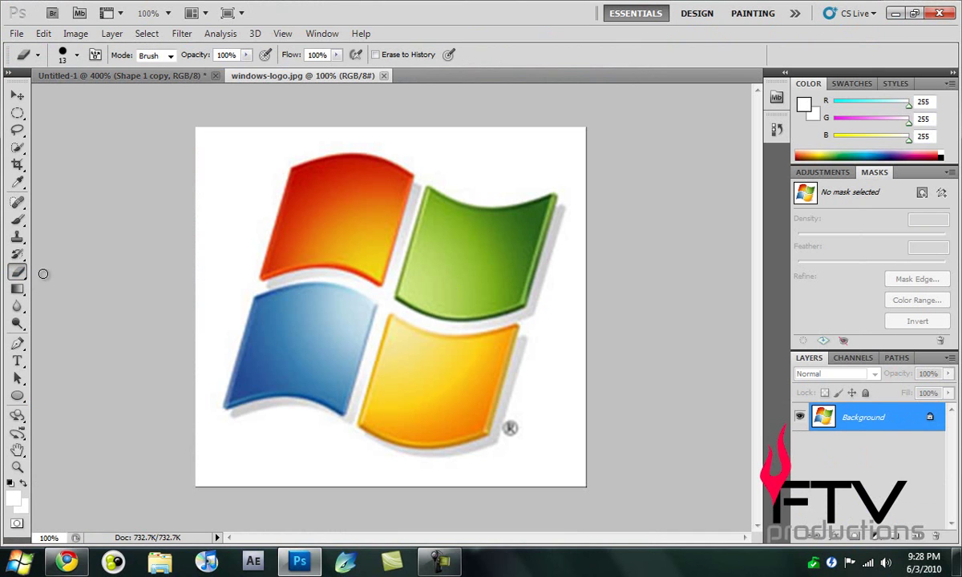
pyautogui.click(20, 274)
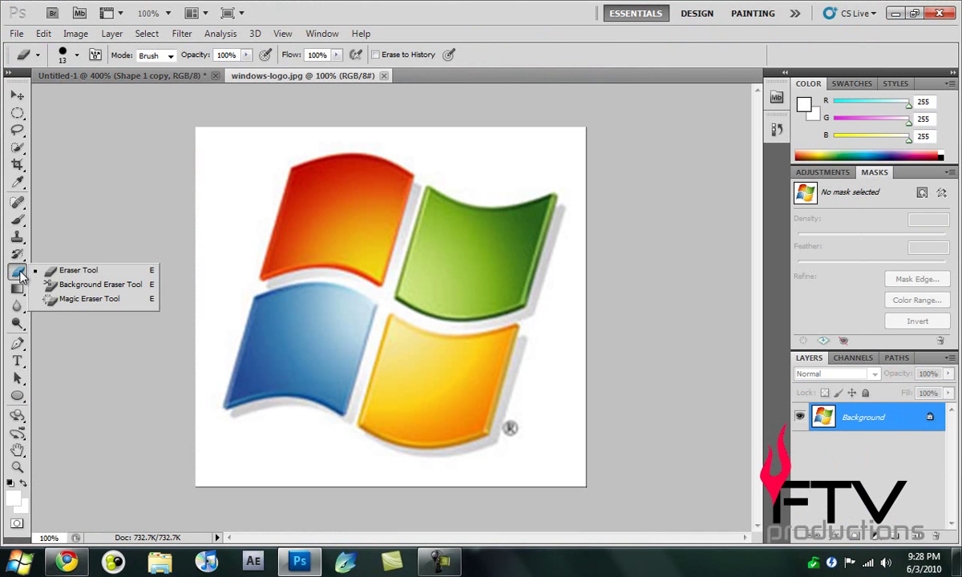
pyautogui.click(72, 300)
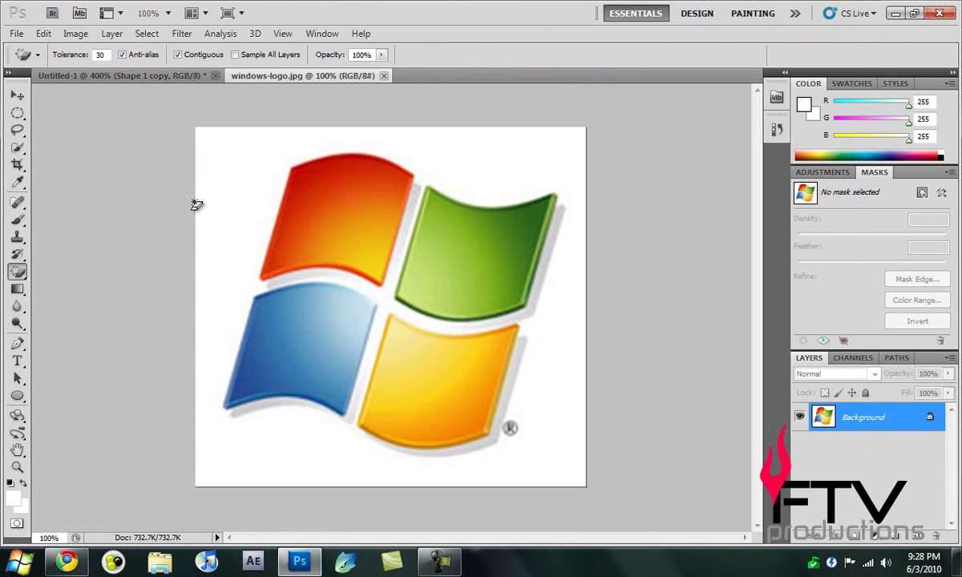
pyautogui.click(226, 157)
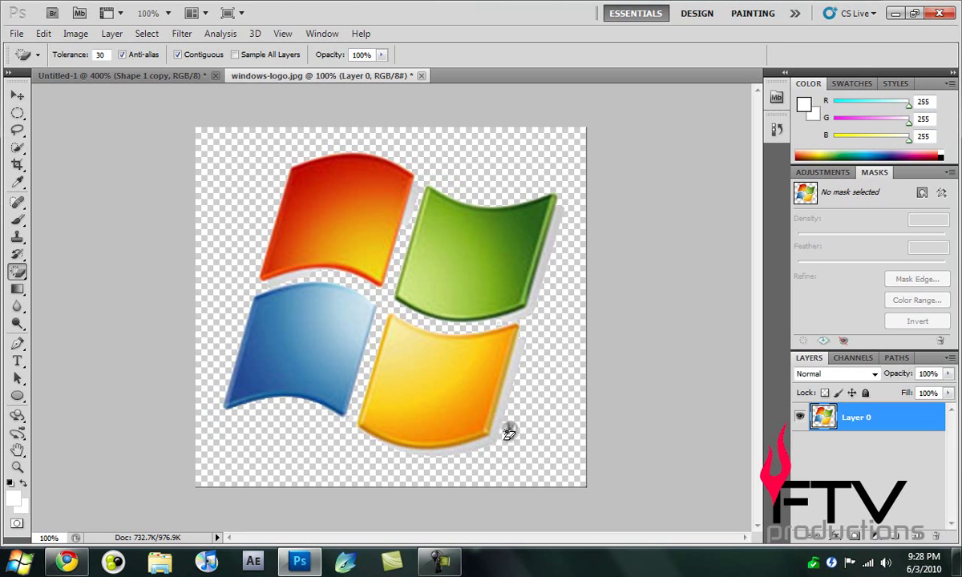
pyautogui.click(510, 429)
pyautogui.click(531, 295)
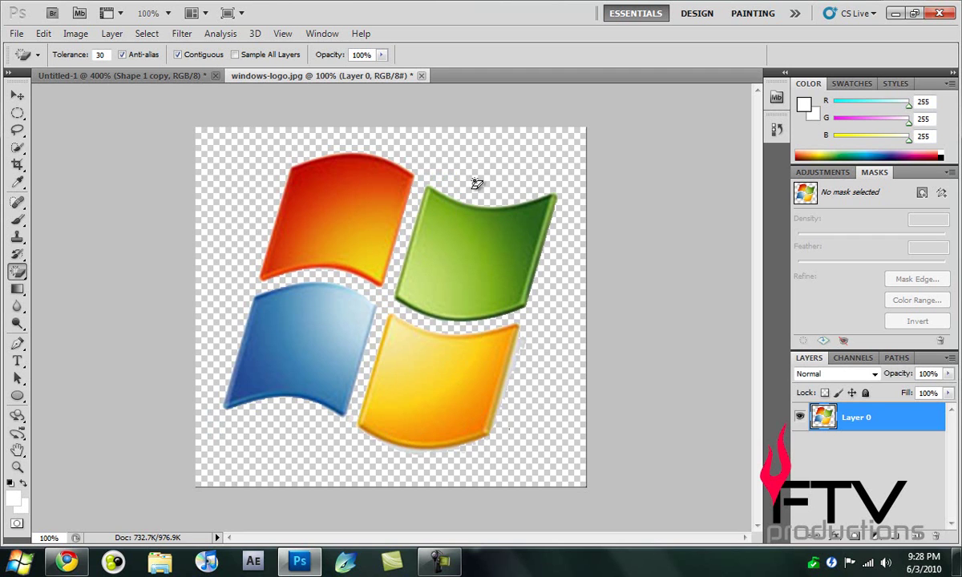
pyautogui.click(522, 351)
pyautogui.click(17, 95)
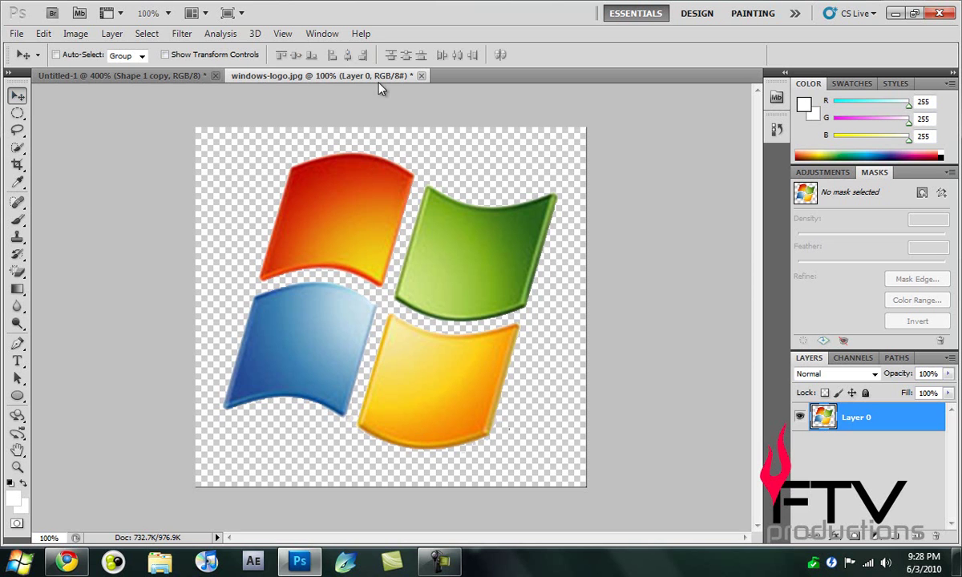
# Resize windows-logo.jpg to 75 pixels wide and float its window beside Untitled-1.
pyautogui.click(79, 34)
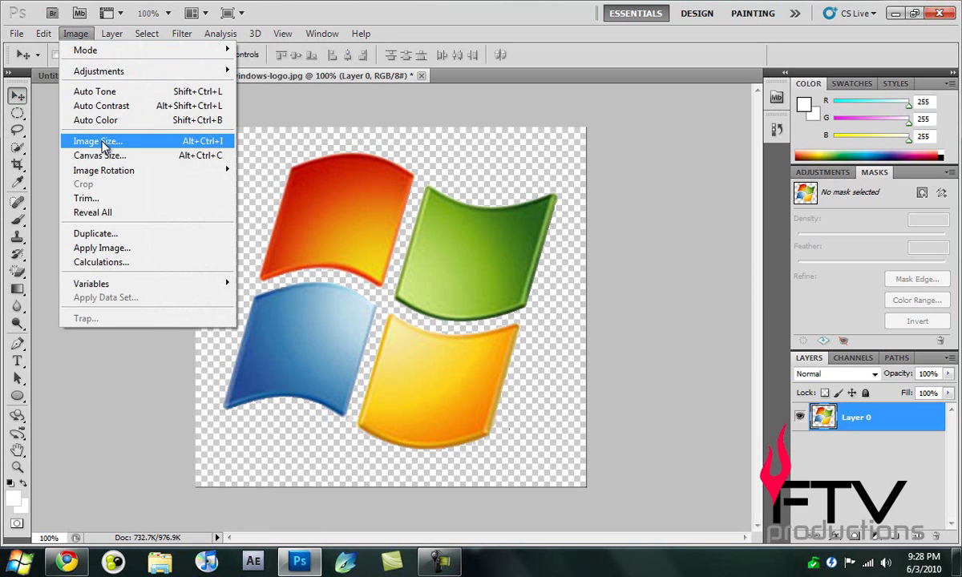
pyautogui.click(110, 143)
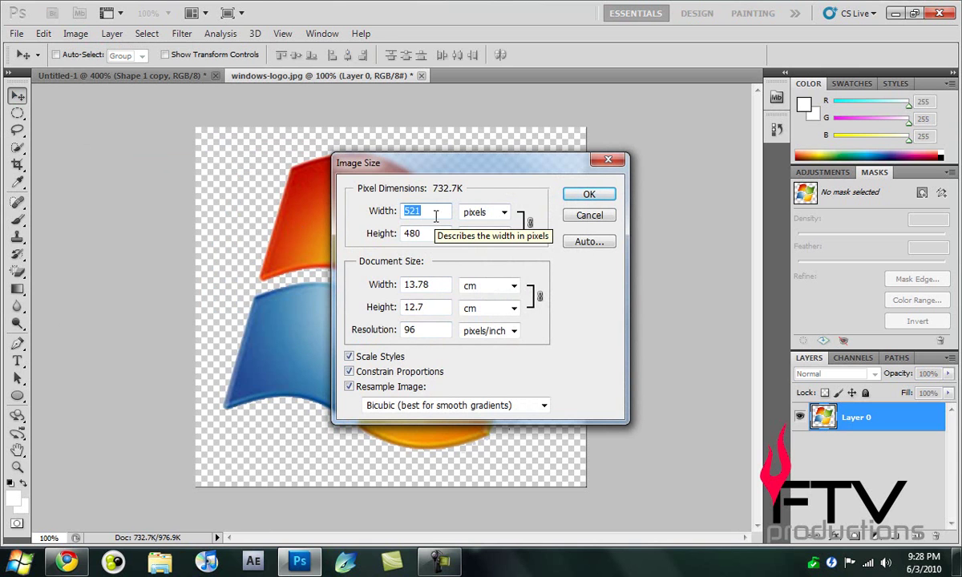
pyautogui.write('75')
pyautogui.click(569, 196)
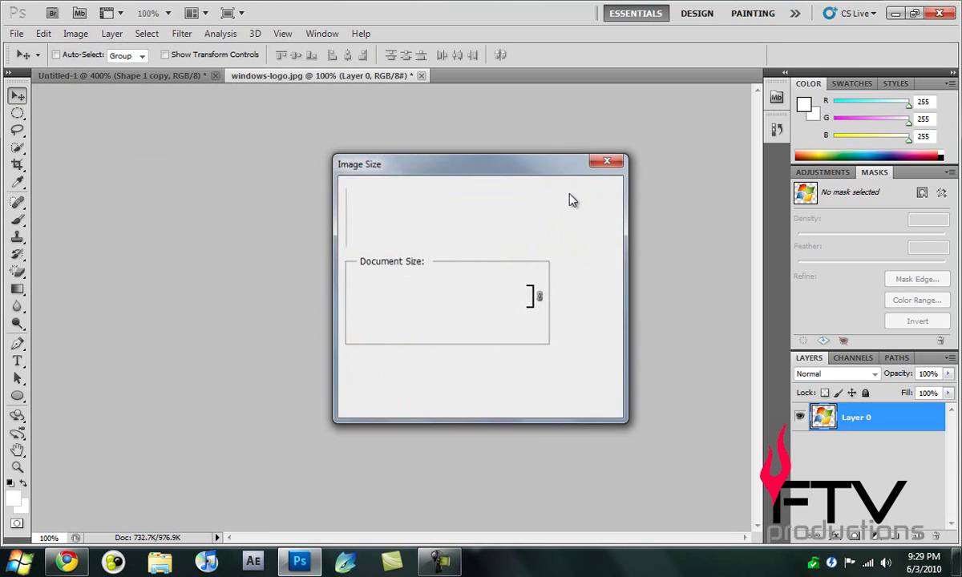
pyautogui.moveTo(314, 80); pyautogui.dragTo(758, 128)
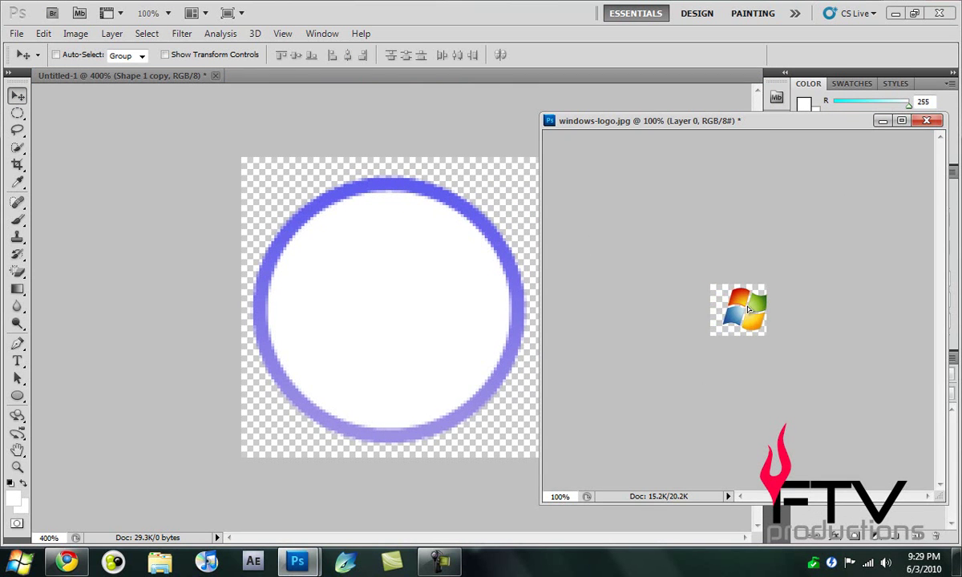
# Copy the Windows logo into Untitled-1 as Layer 1, centre it on the white disc, and view at 100%.
pyautogui.moveTo(744, 312); pyautogui.dragTo(395, 317)
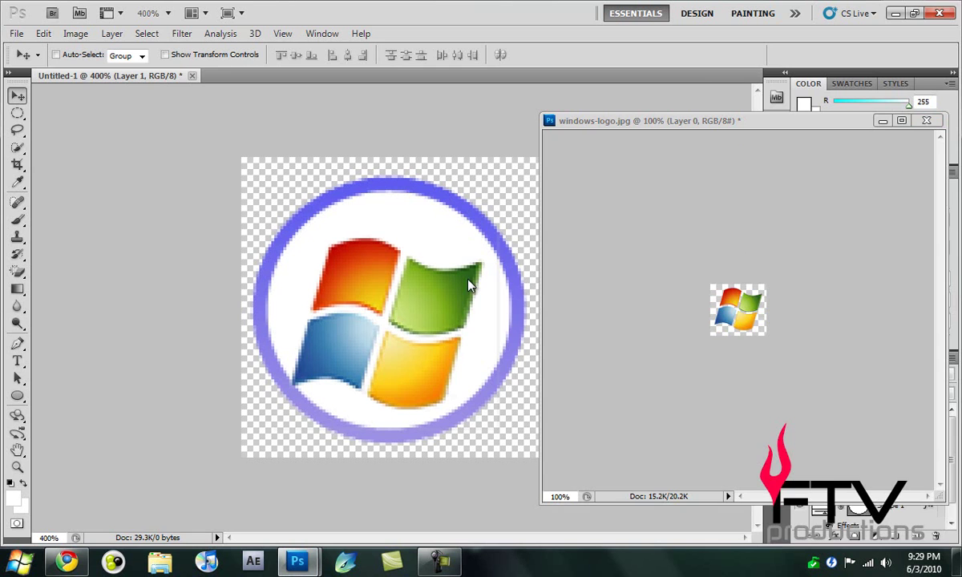
pyautogui.click(882, 121)
pyautogui.moveTo(404, 391); pyautogui.dragTo(407, 375)
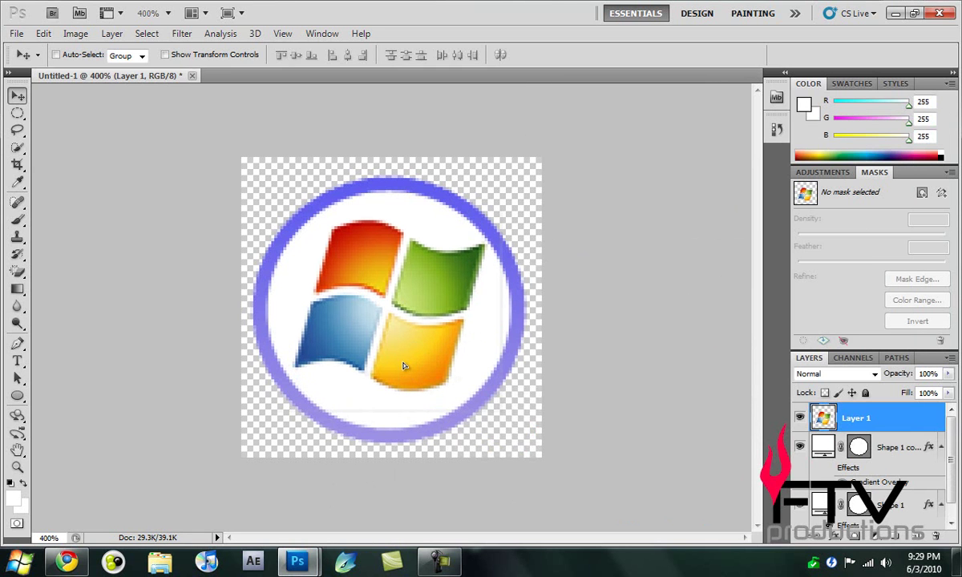
pyautogui.moveTo(418, 304)
pyautogui.mouseDown()
pyautogui.moveTo(427, 305)
pyautogui.moveTo(415, 316)
pyautogui.mouseUp()
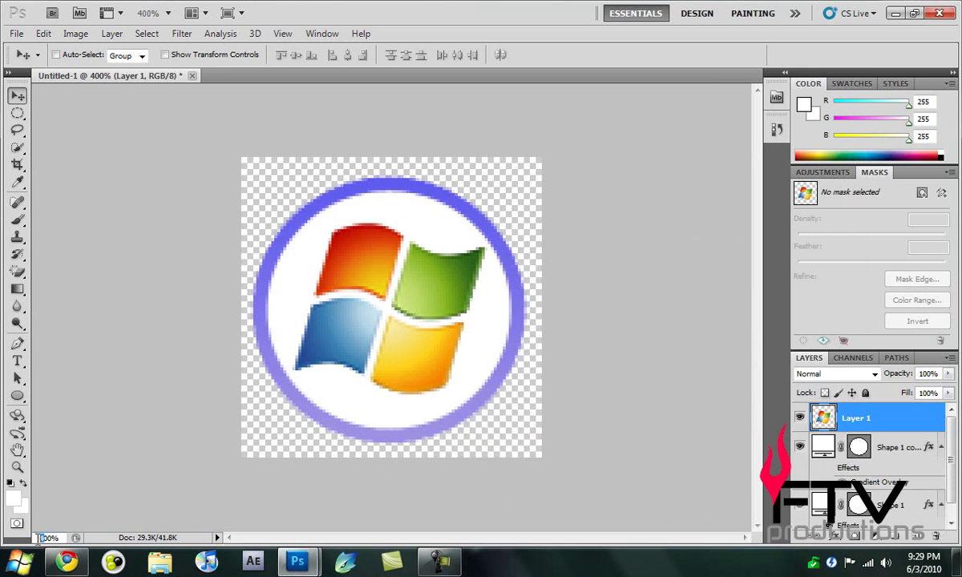
pyautogui.write('100')
pyautogui.press('Return')
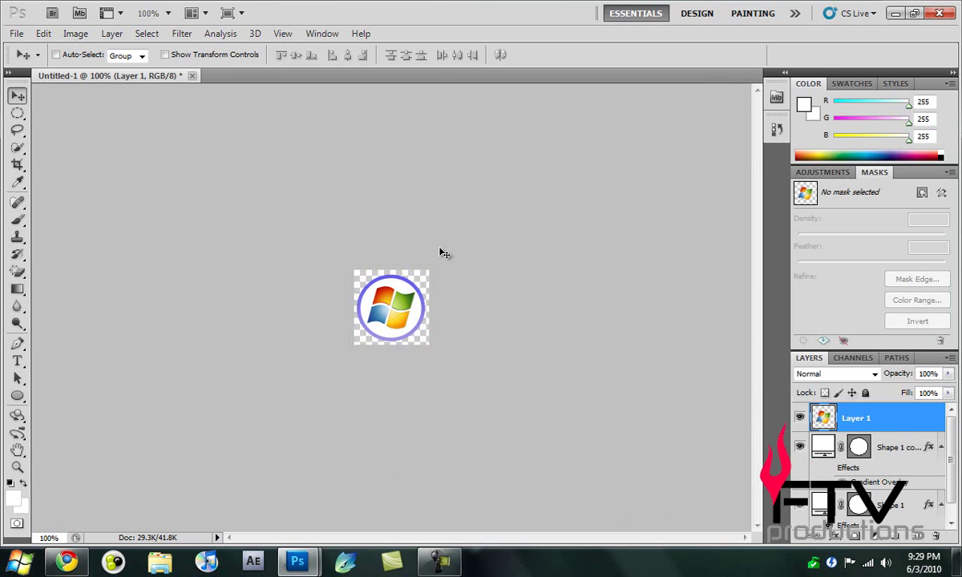
# Save Untitled-1 as a PNG named normal.png, overwriting the existing file with default PNG options.
pyautogui.click(16, 33)
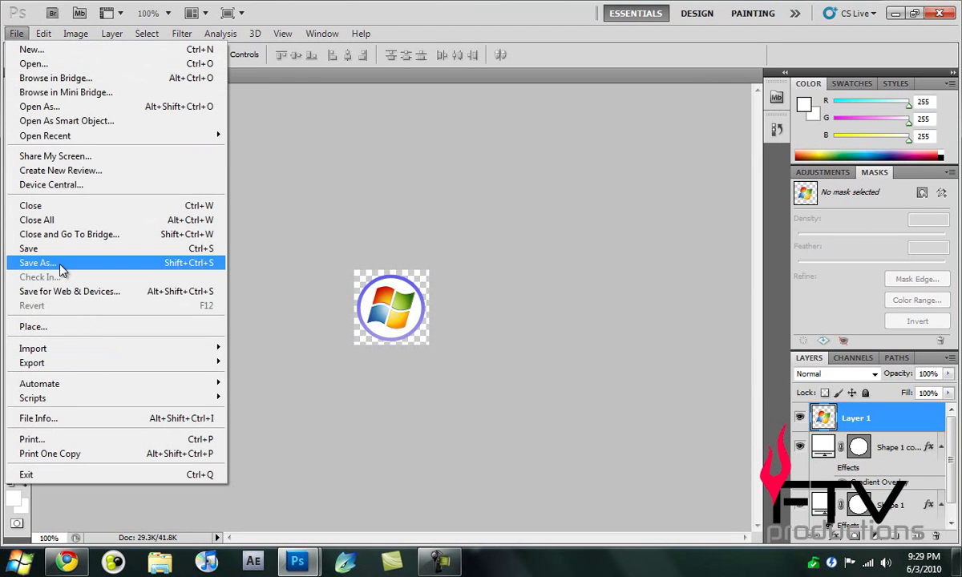
pyautogui.click(61, 263)
pyautogui.click(455, 362)
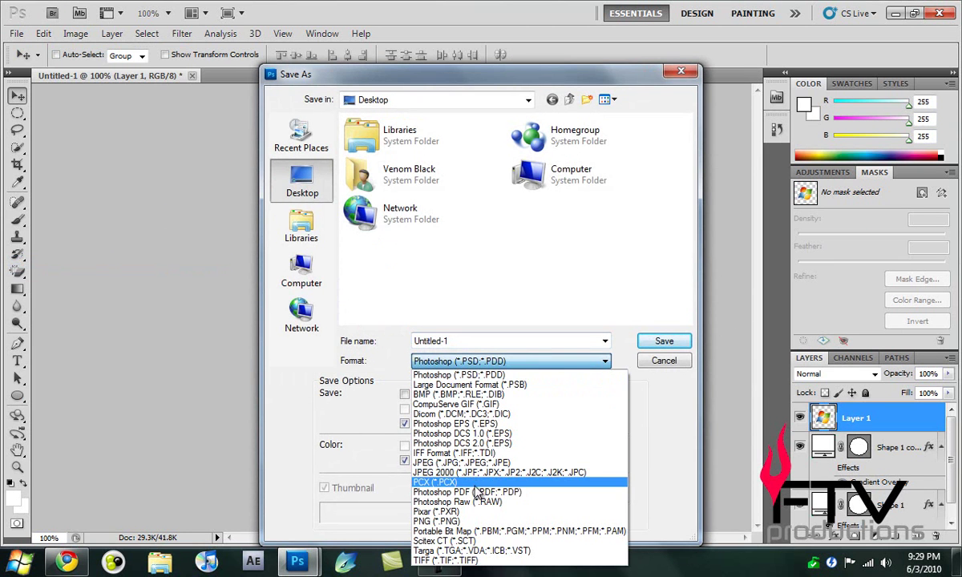
pyautogui.click(433, 522)
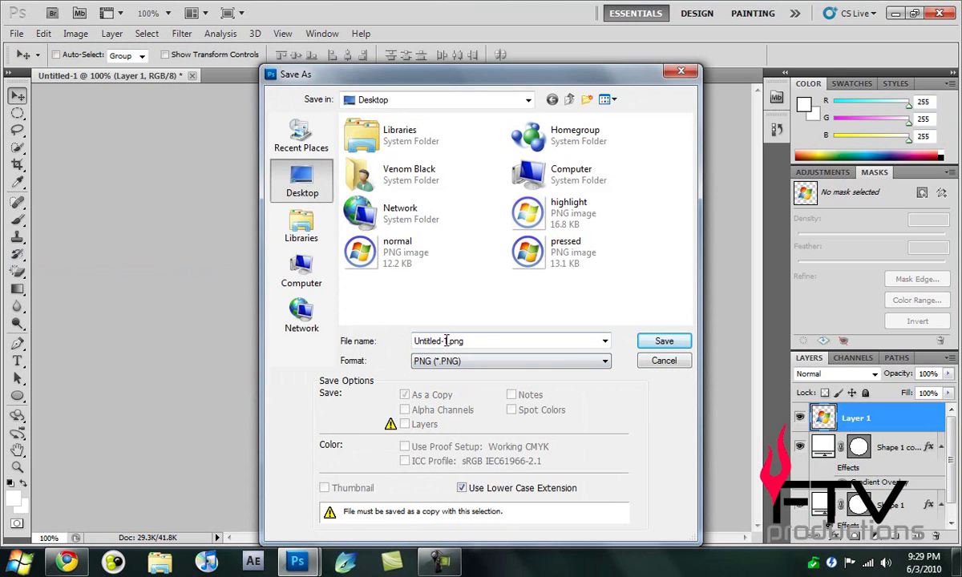
pyautogui.doubleClick(446, 341)
pyautogui.write('norma')
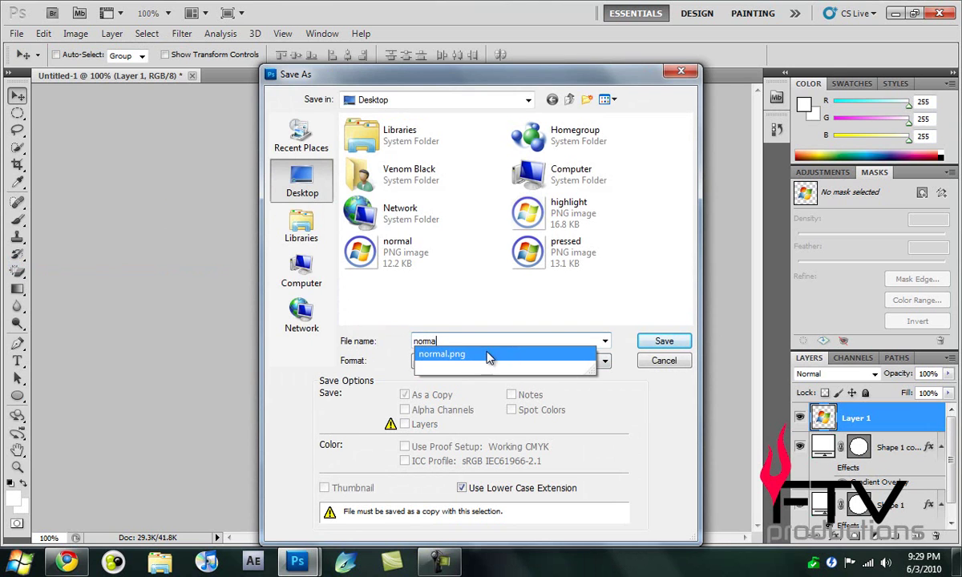
pyautogui.click(489, 355)
pyautogui.click(664, 341)
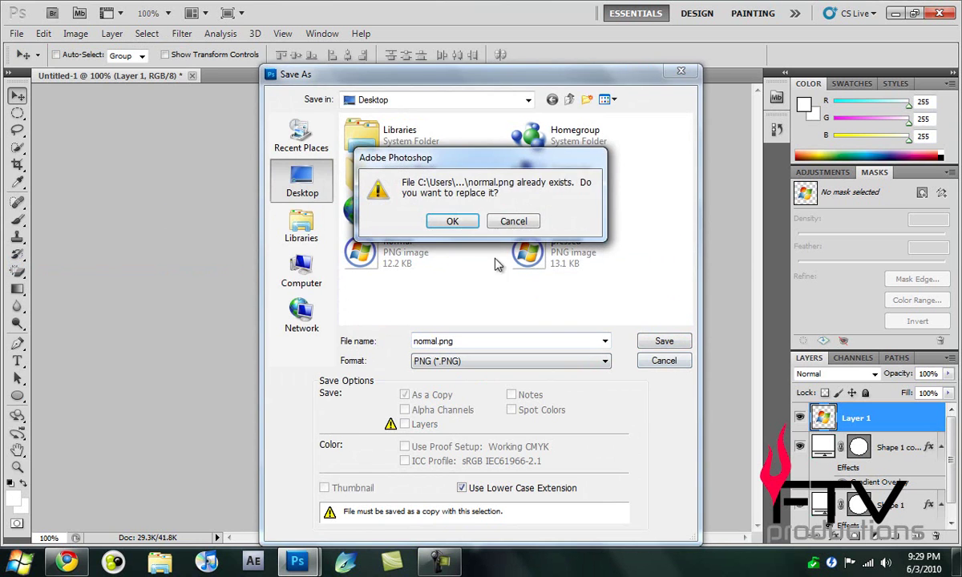
pyautogui.click(452, 221)
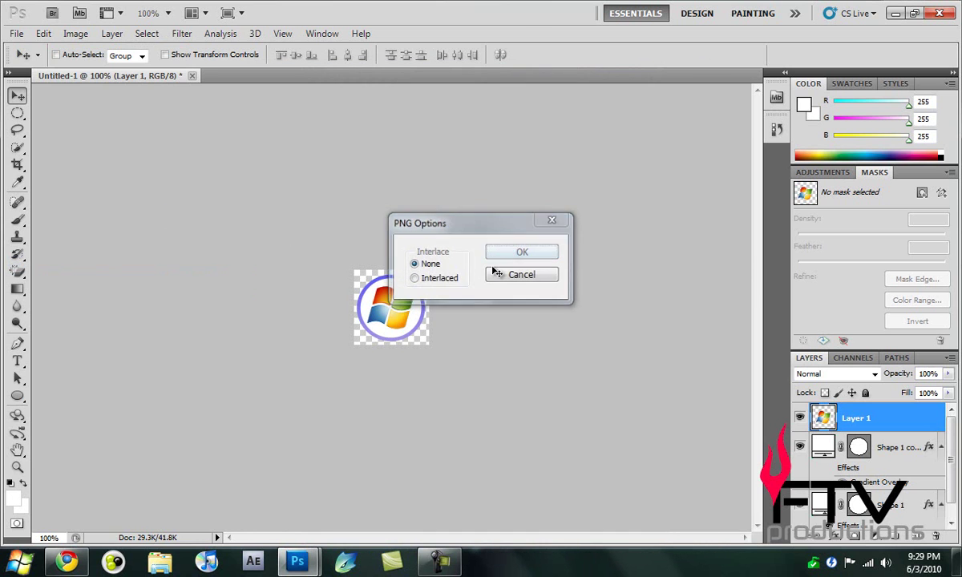
pyautogui.press('Return')
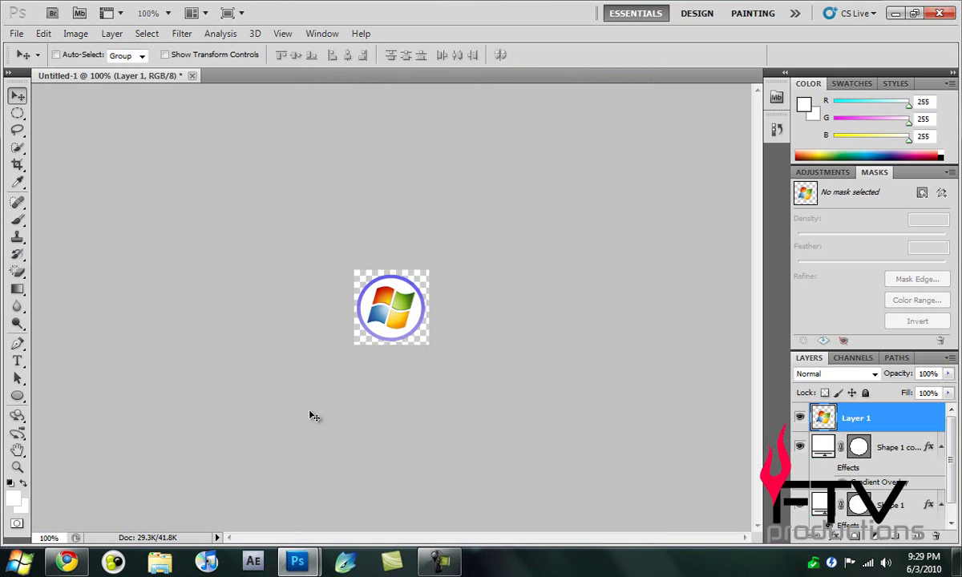
# Duplicate Layer 1, give the copy a 13.9 px Gaussian Blur, and set it to Linear Dodge (Add).
pyautogui.rightClick(900, 421)
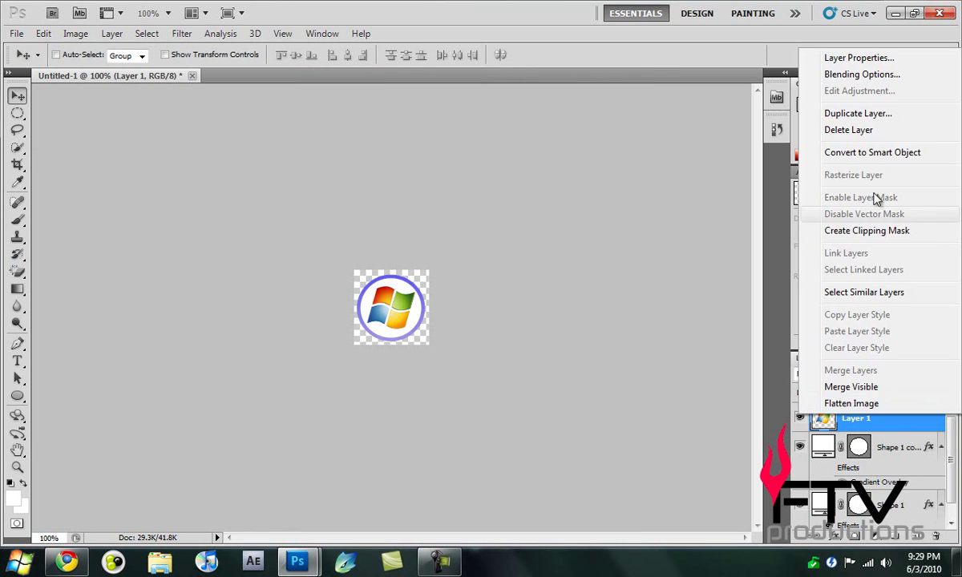
pyautogui.click(858, 114)
pyautogui.click(611, 170)
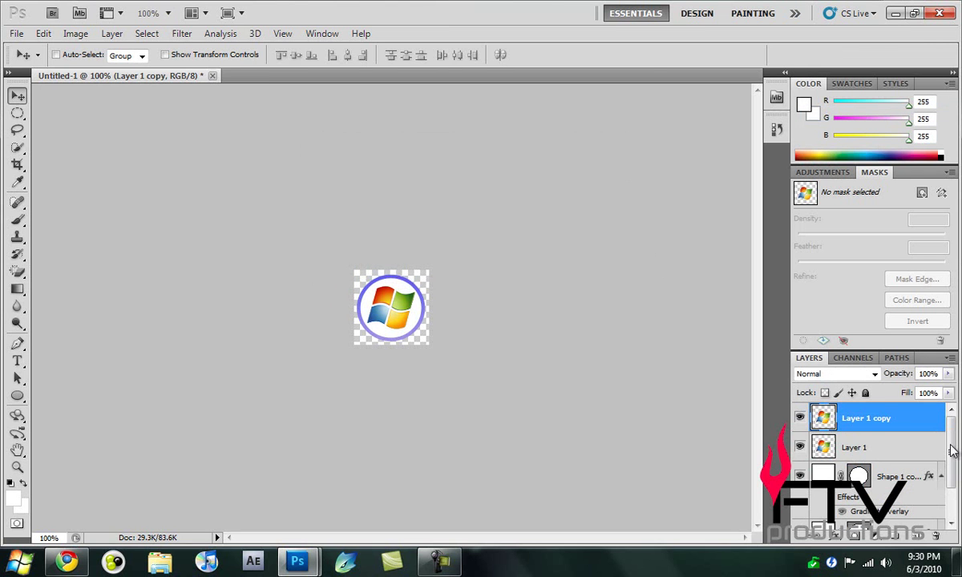
pyautogui.click(181, 34)
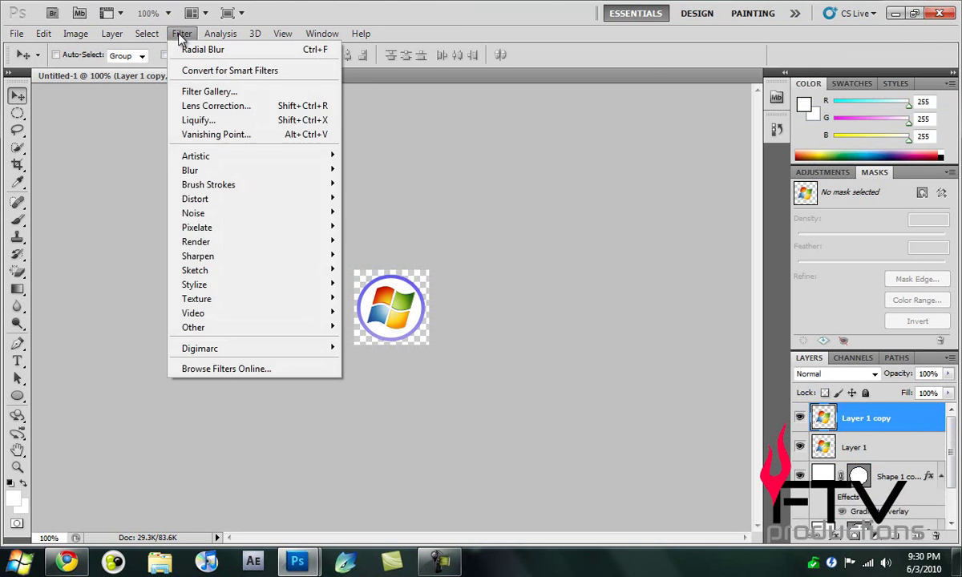
pyautogui.moveTo(196, 170)
pyautogui.click(401, 223)
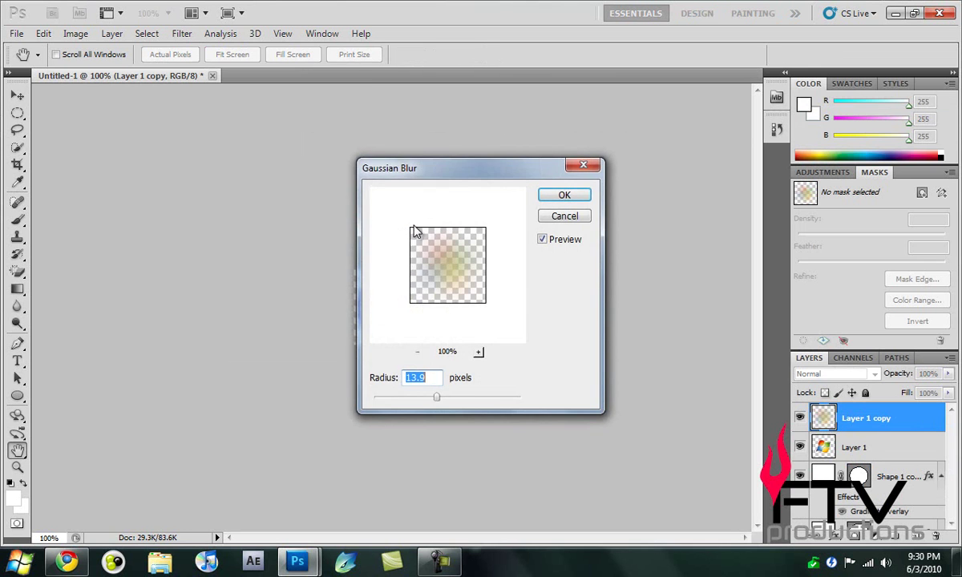
pyautogui.moveTo(442, 164); pyautogui.dragTo(522, 164)
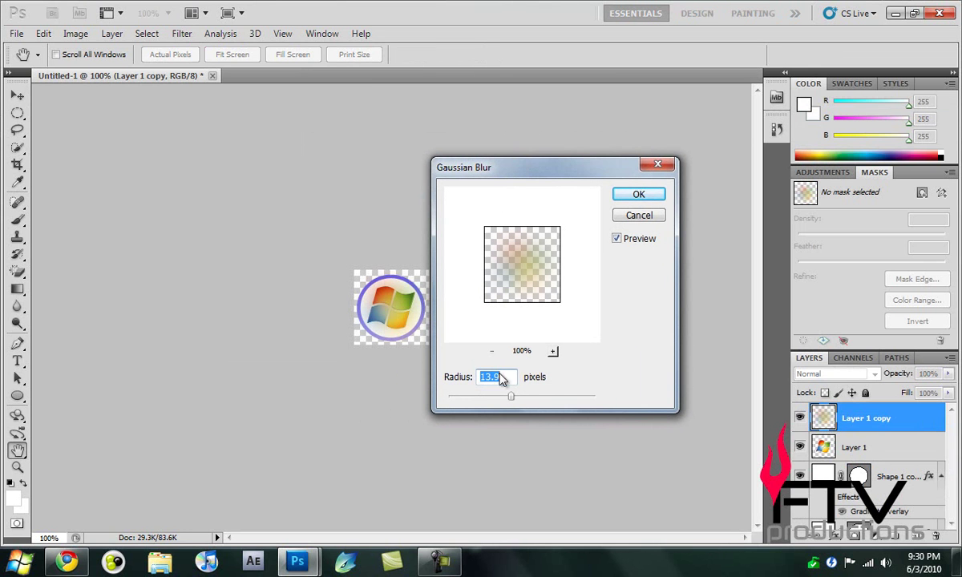
pyautogui.click(633, 196)
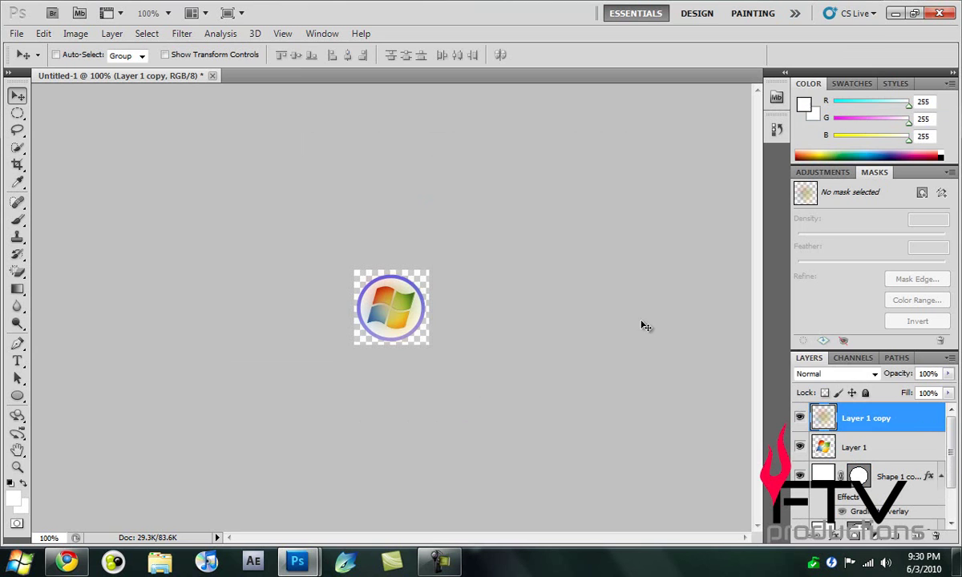
pyautogui.click(828, 378)
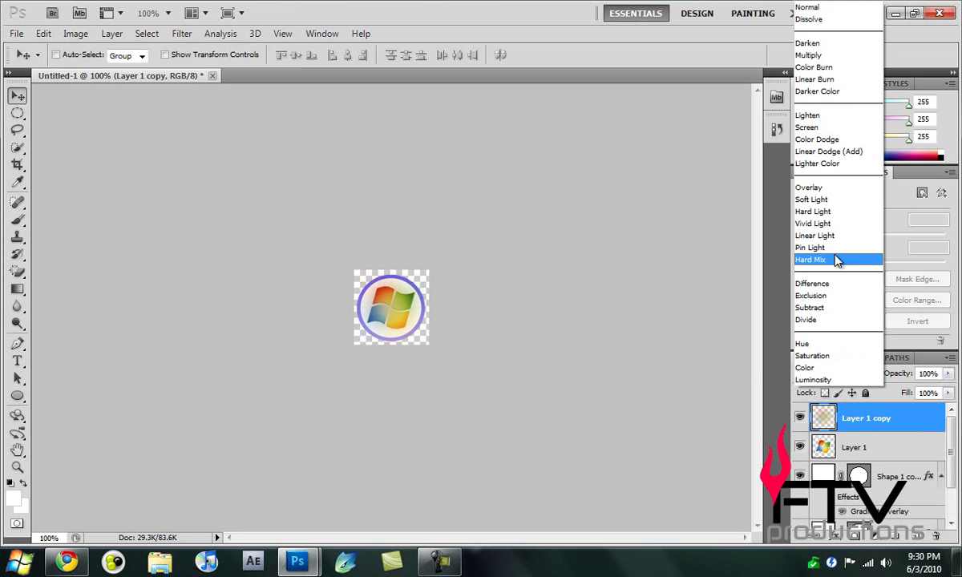
pyautogui.click(858, 154)
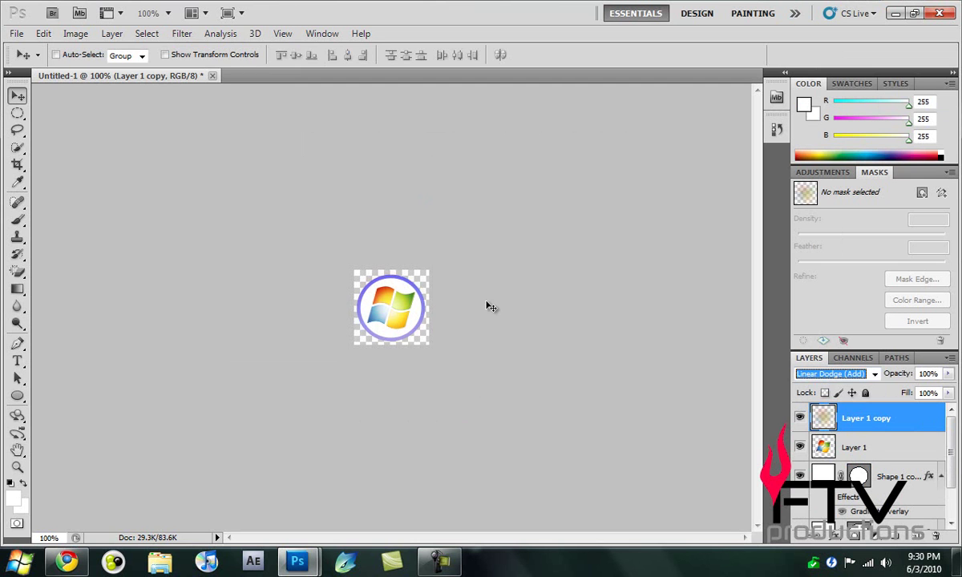
# Save the brightened image as highlight.png in PNG format, replacing the old file.
pyautogui.click(16, 33)
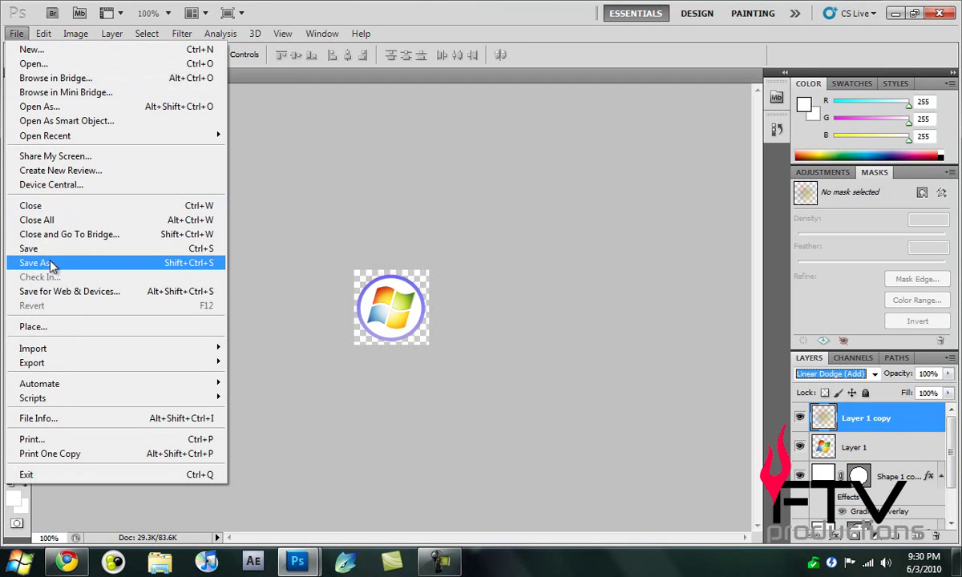
pyautogui.click(46, 261)
pyautogui.click(438, 360)
pyautogui.click(457, 523)
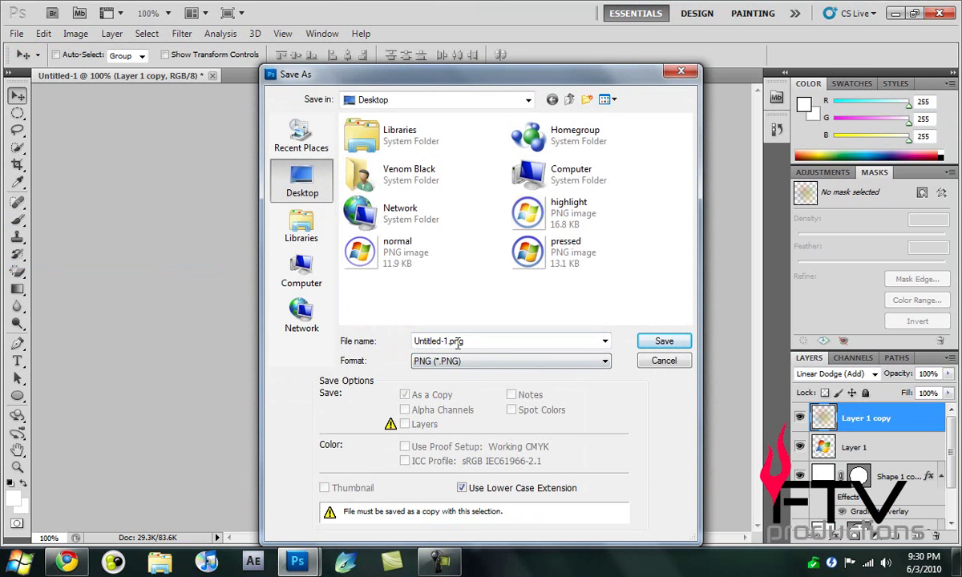
pyautogui.write('hig')
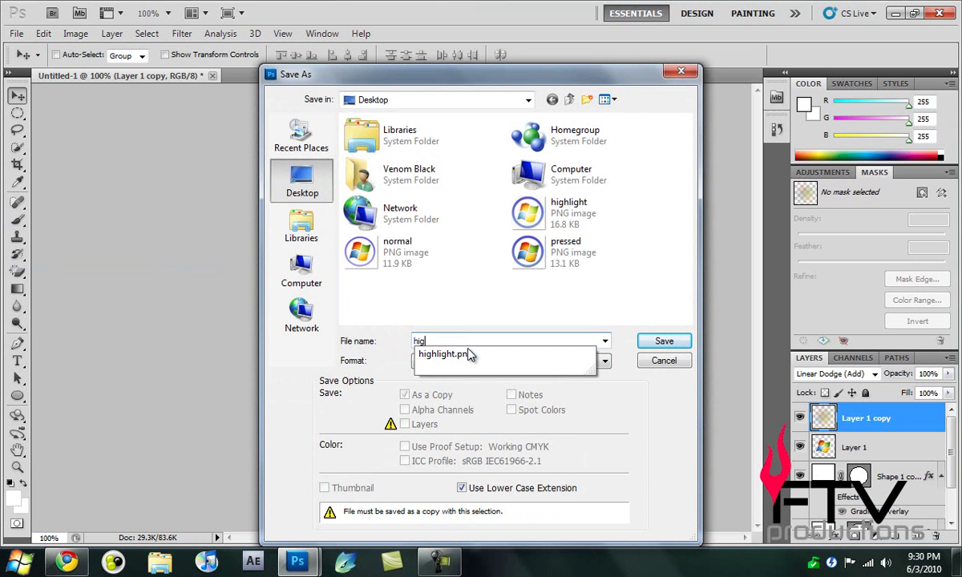
pyautogui.write('hlight')
pyautogui.press('Return')
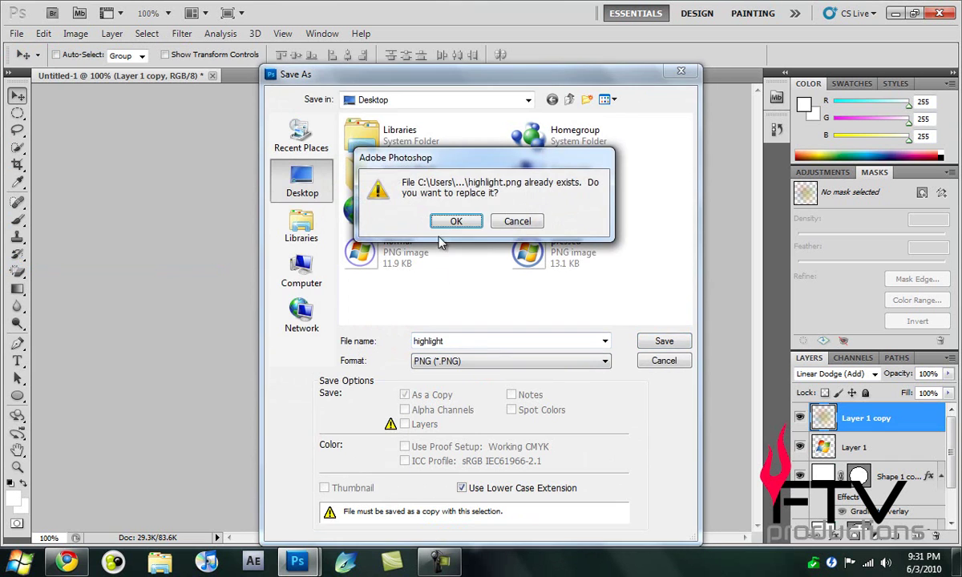
pyautogui.click(453, 224)
pyautogui.click(515, 252)
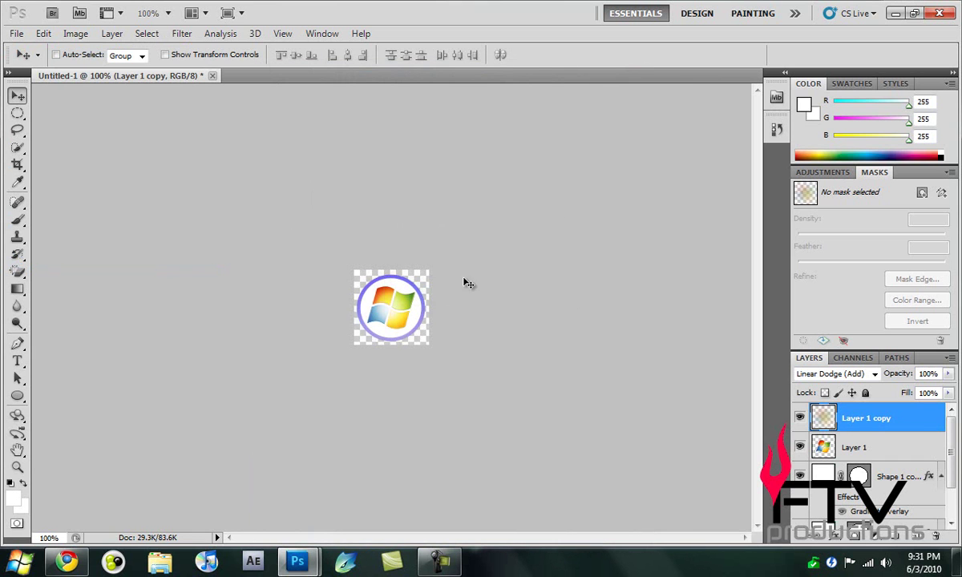
# Delete the blurred copy and give Layer 1 an Outer Bevel with Contour at 1 px size.
pyautogui.press('Delete')
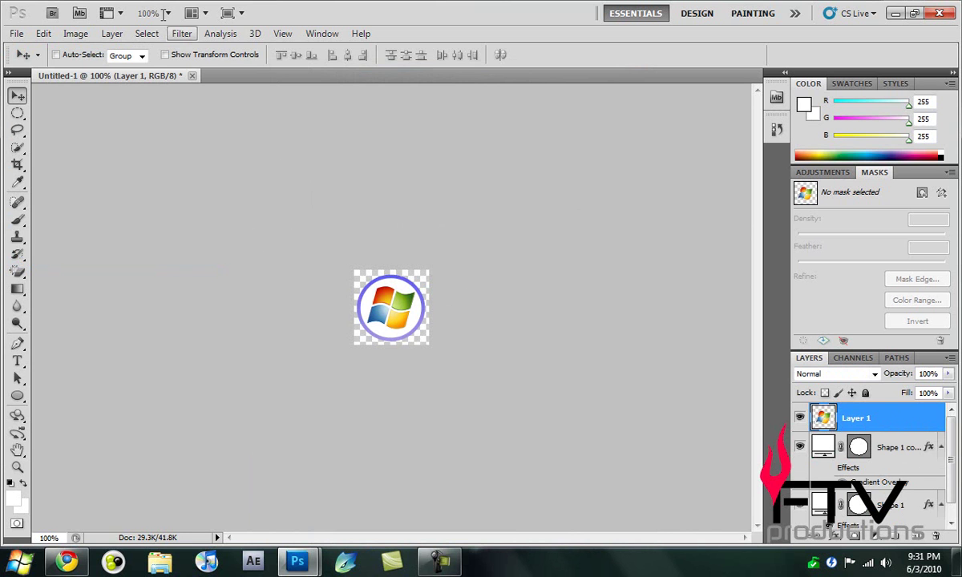
pyautogui.rightClick(885, 414)
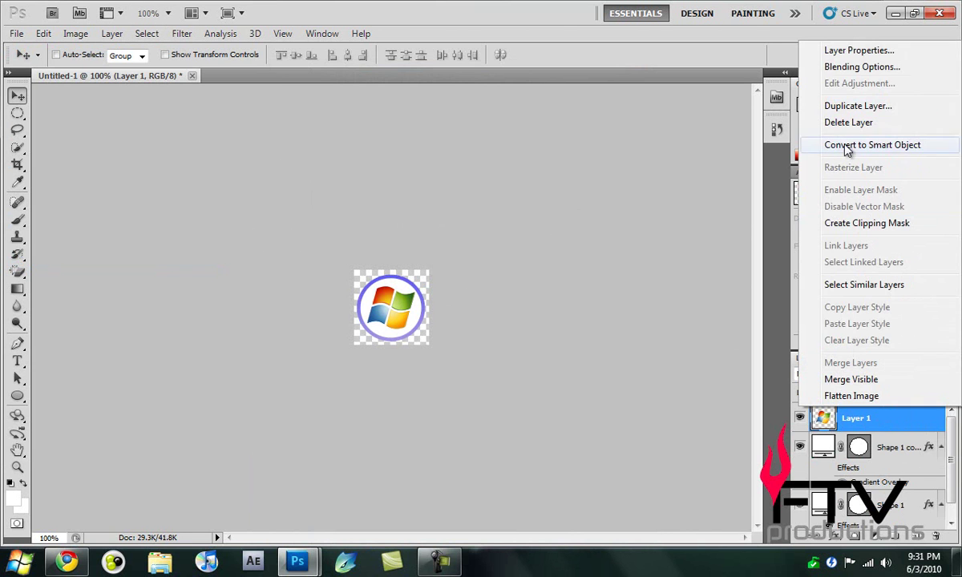
pyautogui.click(843, 66)
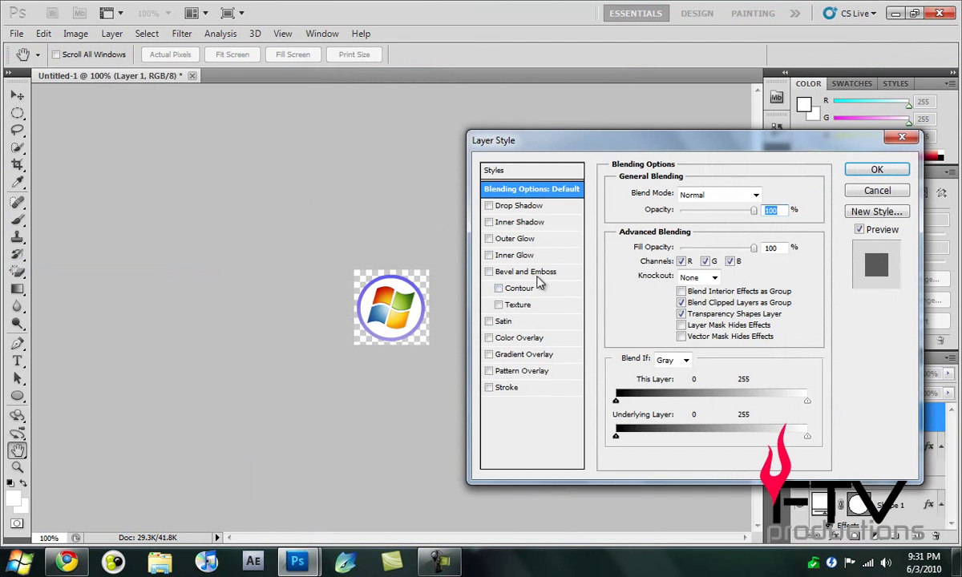
pyautogui.click(508, 271)
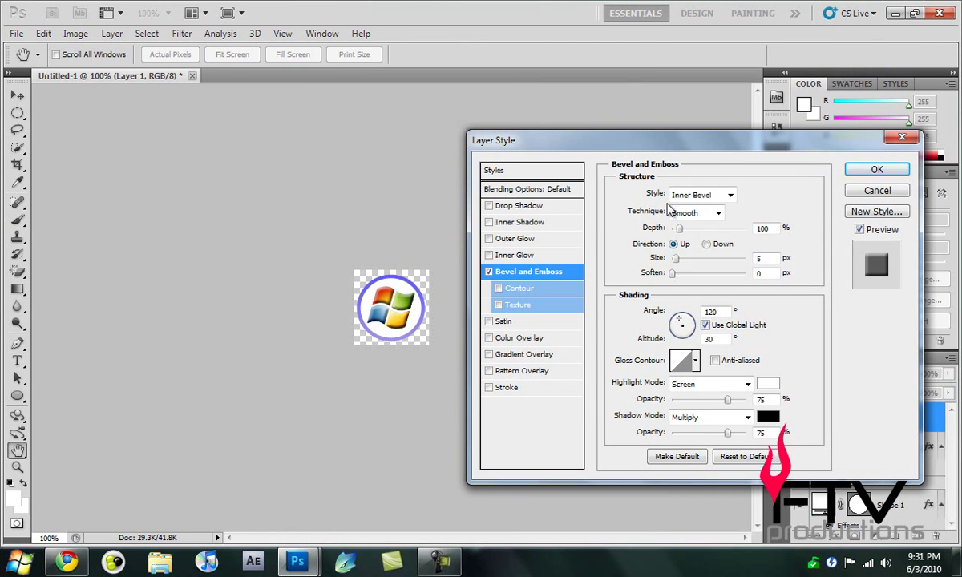
pyautogui.click(730, 195)
pyautogui.click(695, 210)
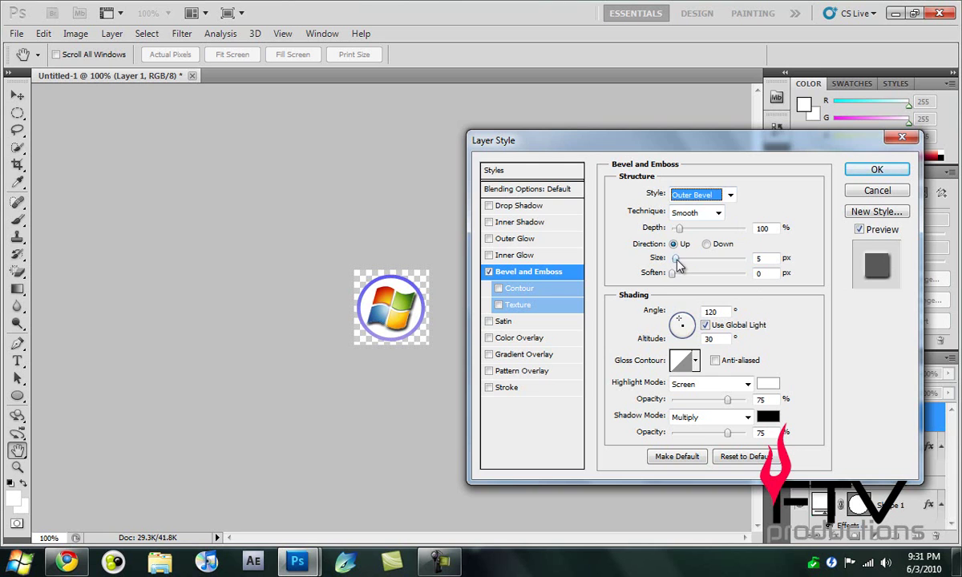
pyautogui.click(676, 258)
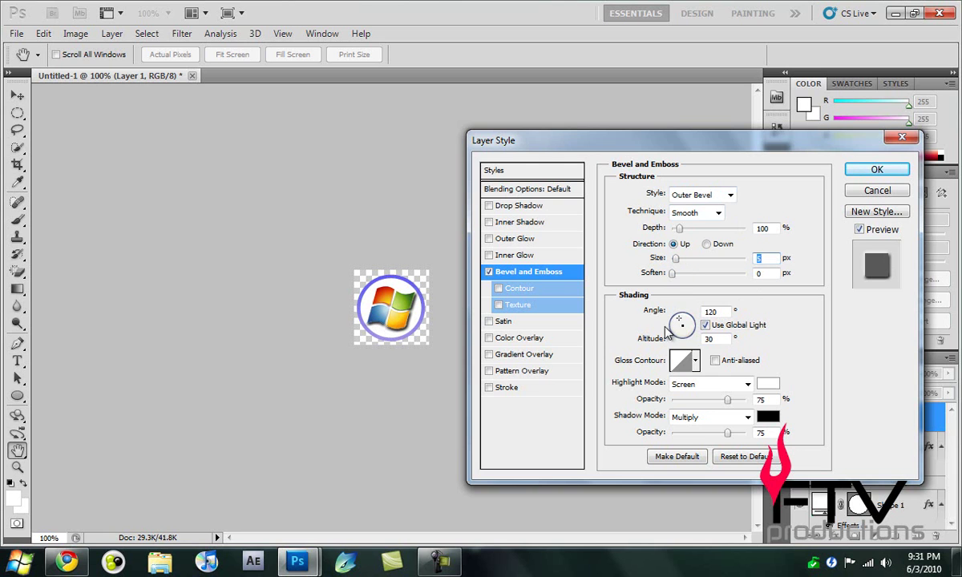
pyautogui.click(499, 288)
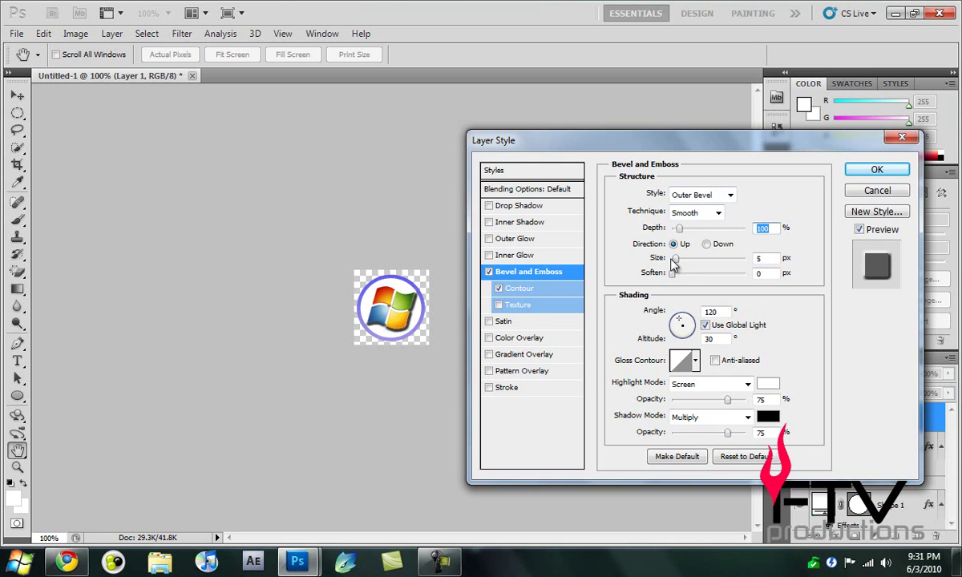
pyautogui.moveTo(681, 267); pyautogui.dragTo(676, 269)
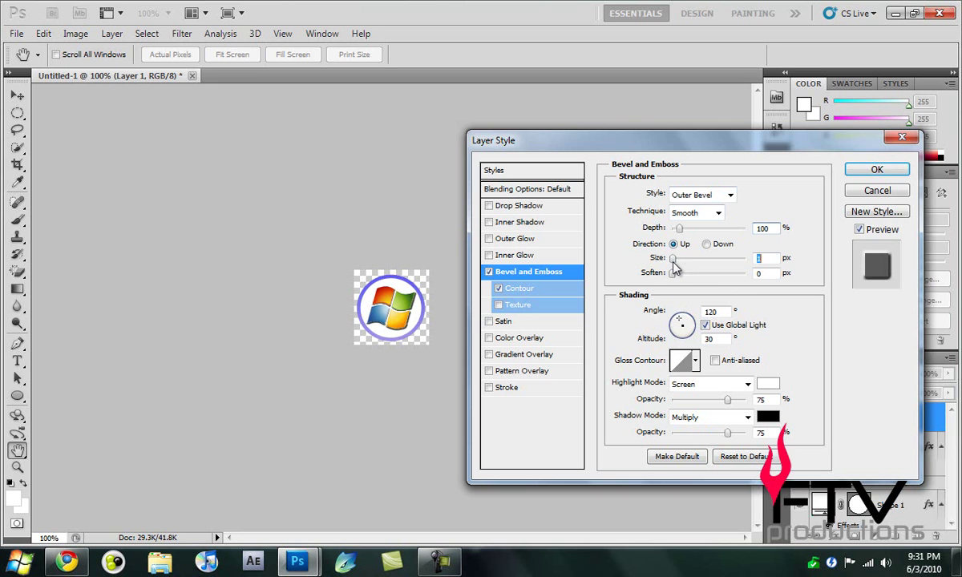
pyautogui.click(878, 169)
# Save the bevelled orb as a PNG named pressed.png, replacing the existing file.
pyautogui.click(16, 34)
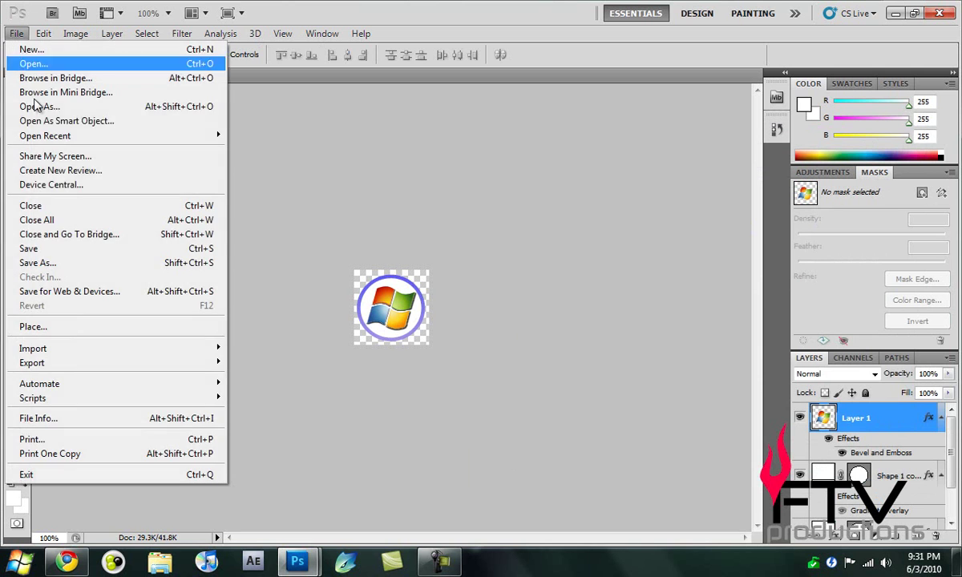
pyautogui.click(51, 263)
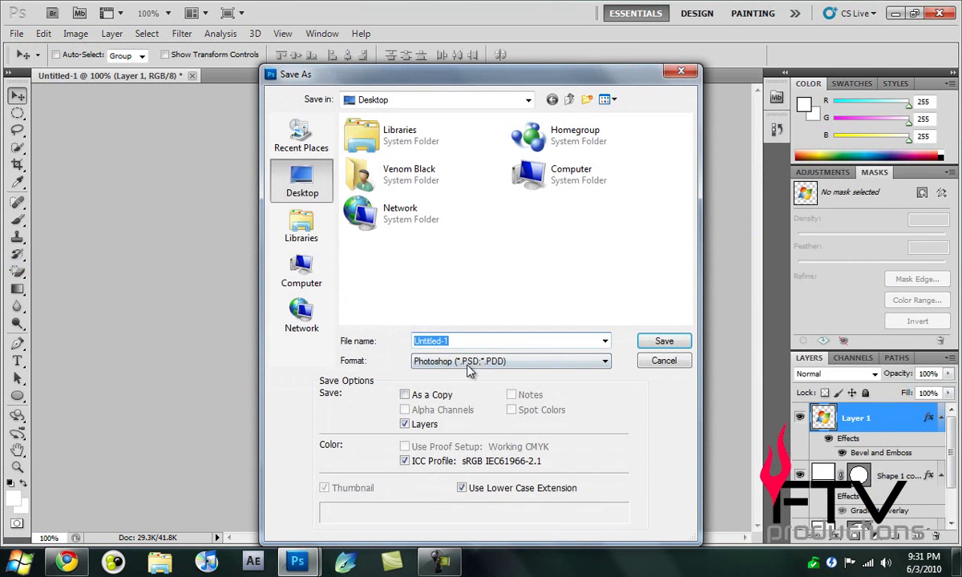
pyautogui.click(470, 365)
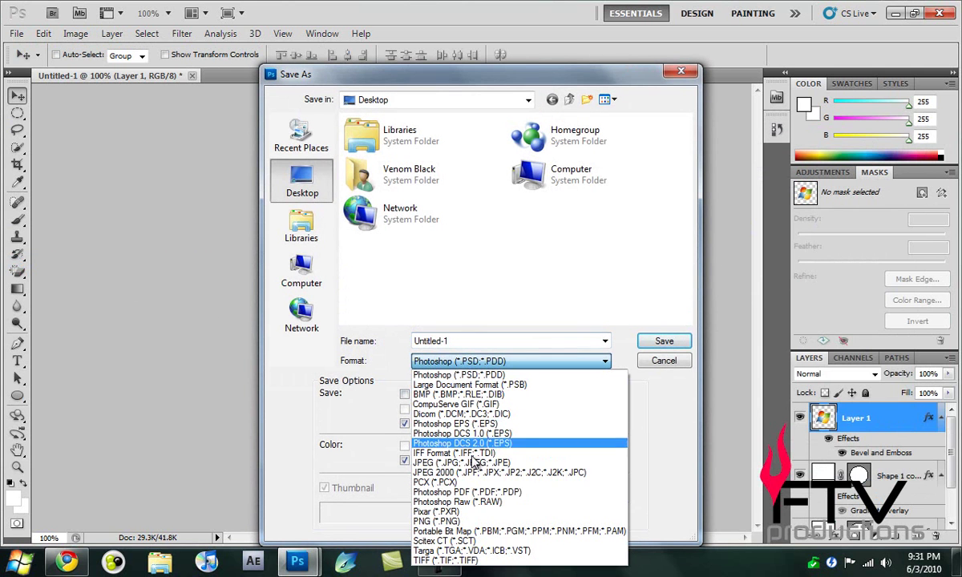
pyautogui.click(453, 521)
pyautogui.click(526, 251)
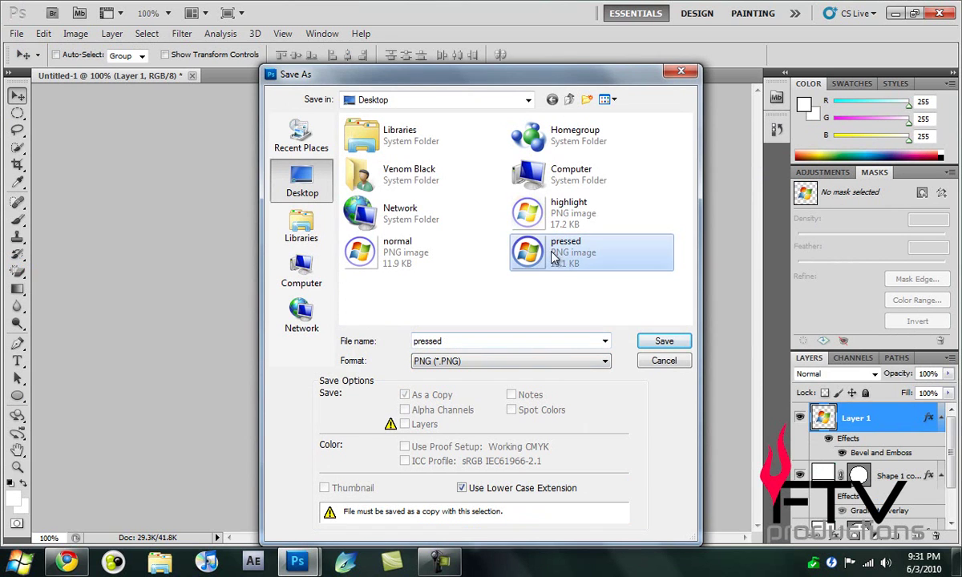
pyautogui.click(665, 340)
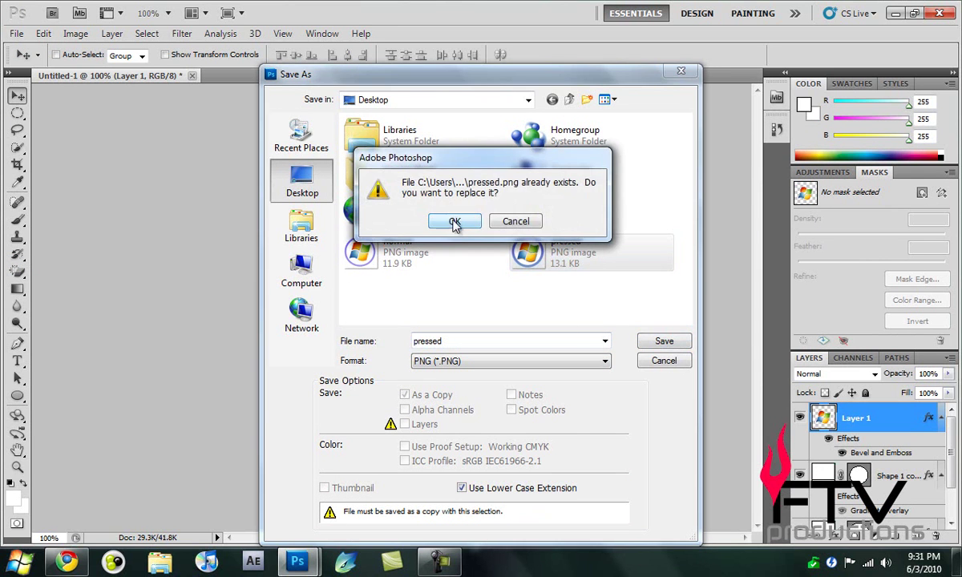
pyautogui.click(452, 222)
pyautogui.click(514, 254)
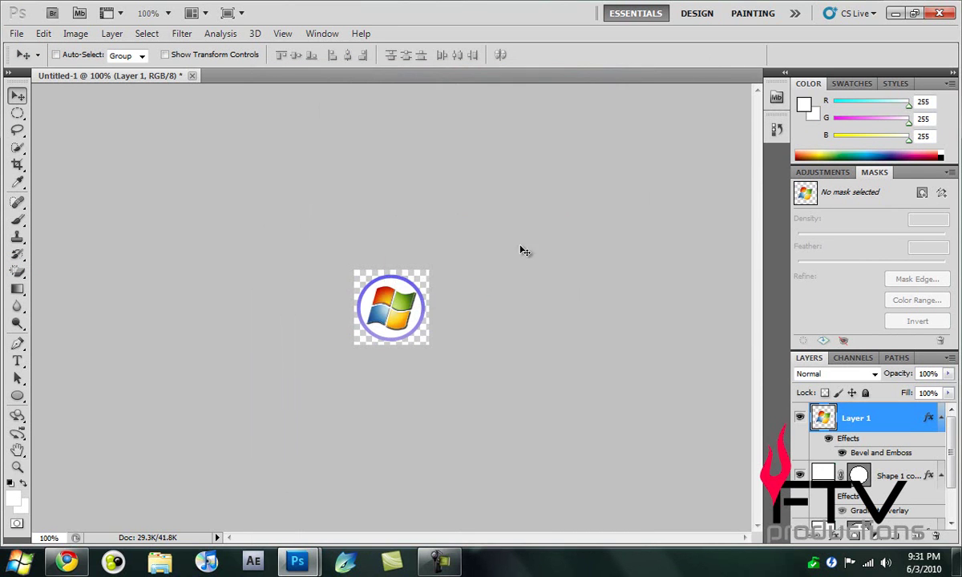
# Quit Photoshop without saving changes to Untitled-1 or windows-logo.jpg.
pyautogui.click(935, 15)
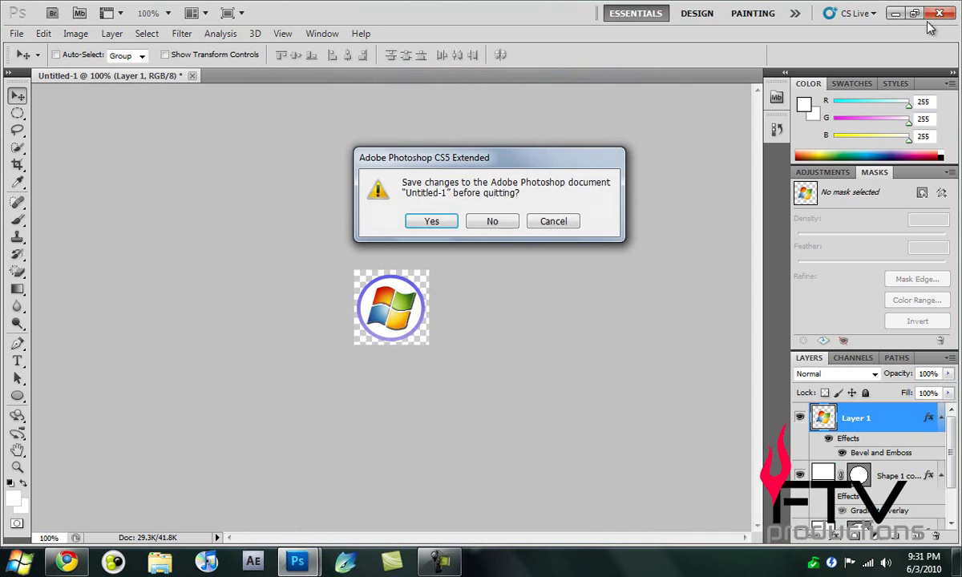
pyautogui.click(492, 221)
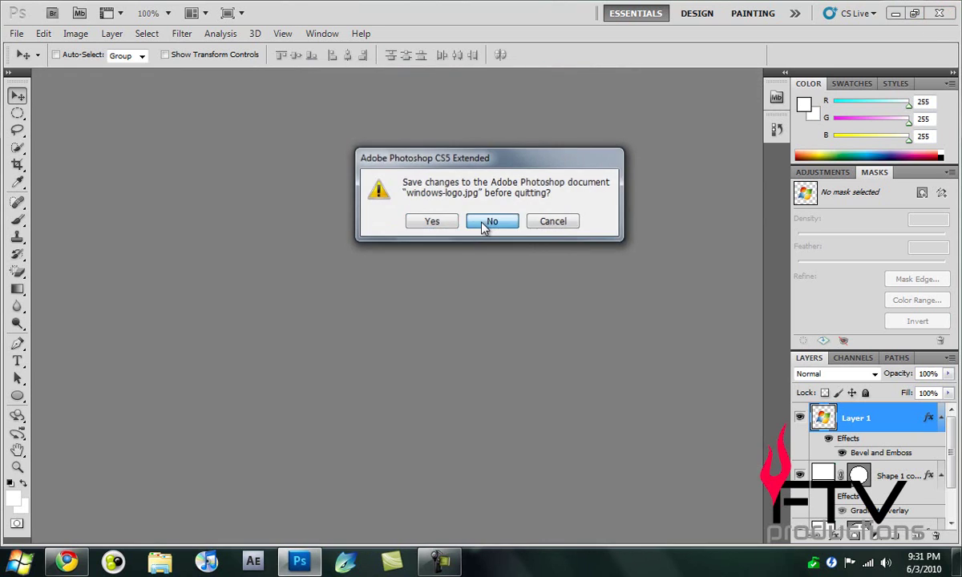
pyautogui.click(487, 224)
# Rearrange the desktop, moving the three orb images and the Windows Orb Changer archive apart.
pyautogui.moveTo(190, 281); pyautogui.dragTo(4, 80)
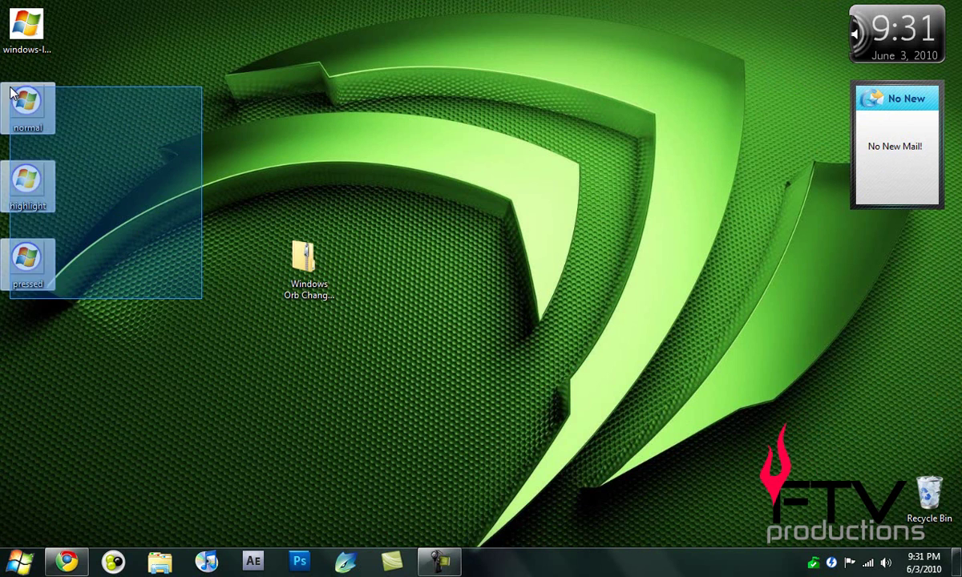
pyautogui.moveTo(40, 186); pyautogui.dragTo(187, 275)
pyautogui.click(232, 348)
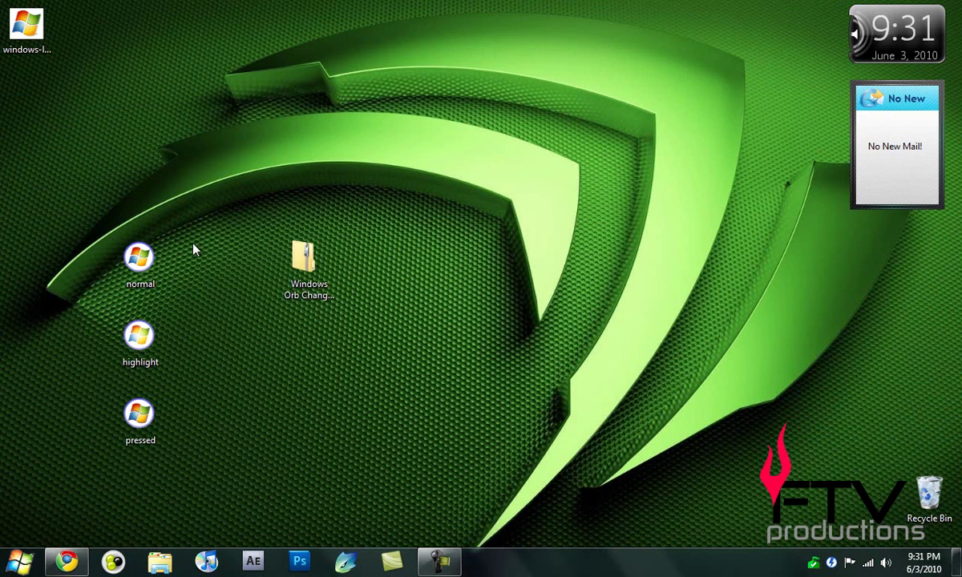
pyautogui.moveTo(318, 277); pyautogui.dragTo(487, 278)
# Extract the Windows Orb Changer By FTV archive into its own folder with 7-Zip.
pyautogui.rightClick(479, 268)
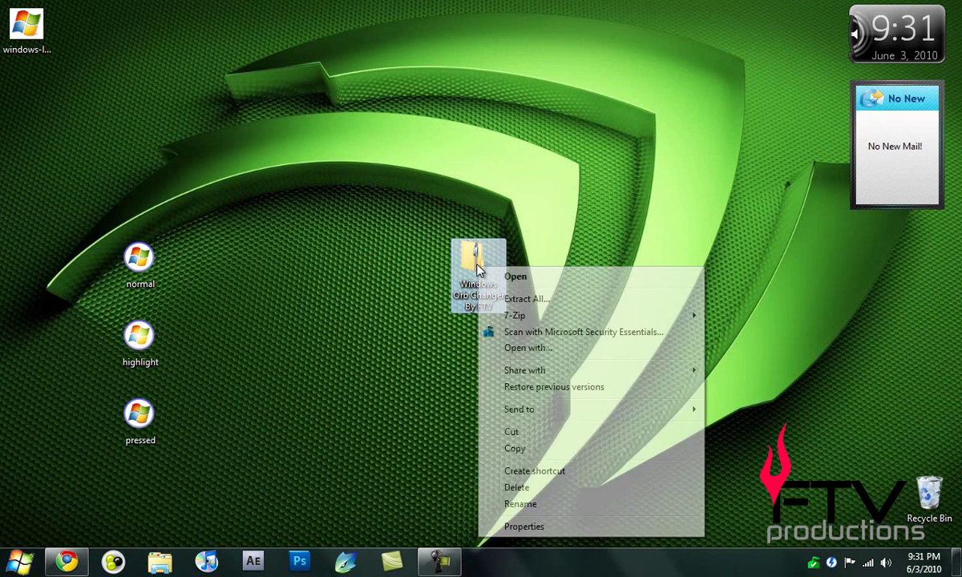
pyautogui.moveTo(521, 318)
pyautogui.click(311, 370)
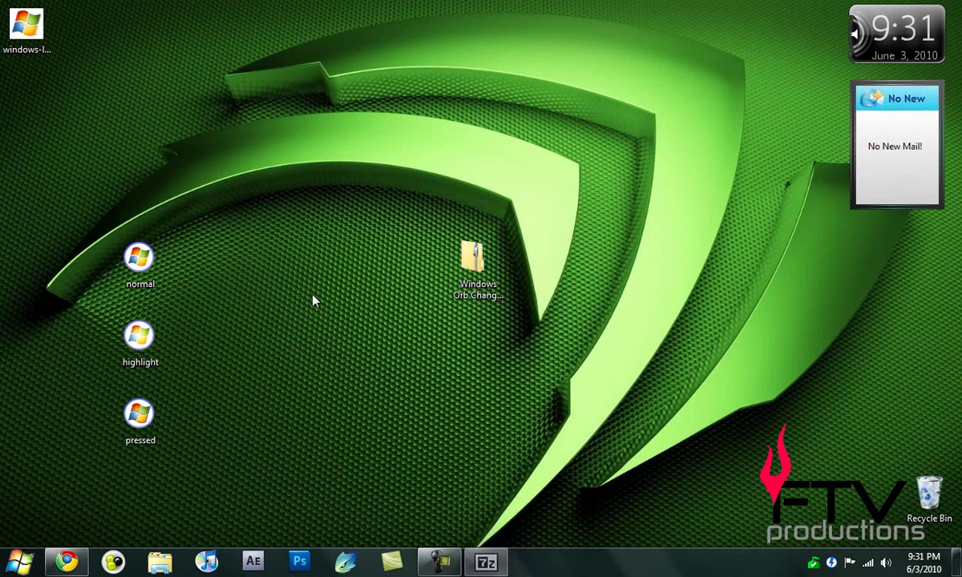
pyautogui.moveTo(32, 100); pyautogui.dragTo(333, 292)
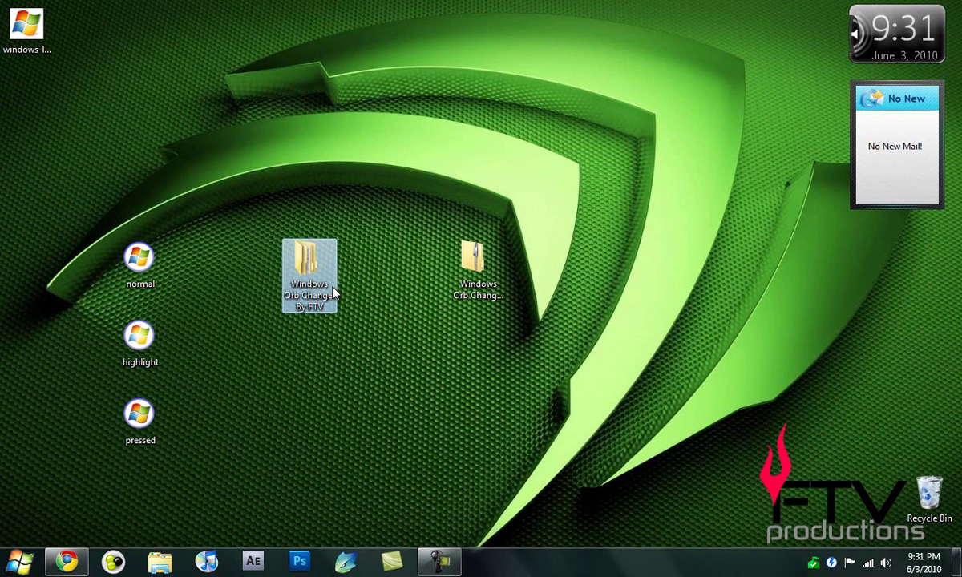
# Open the extracted folder's StartOrbz Creator subfolder and select the StartOrbz Studio application.
pyautogui.doubleClick(333, 292)
pyautogui.click(207, 99)
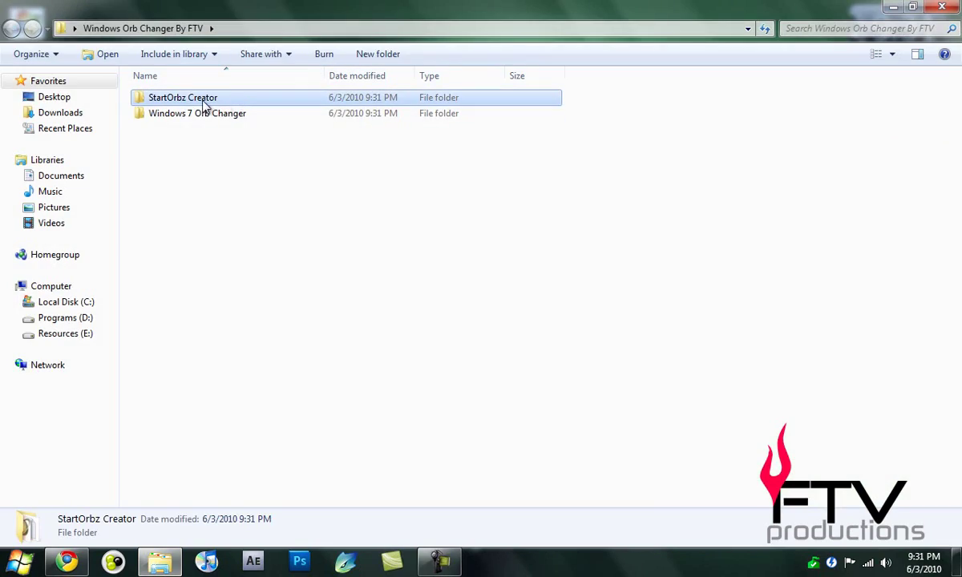
pyautogui.doubleClick(207, 98)
pyautogui.click(202, 114)
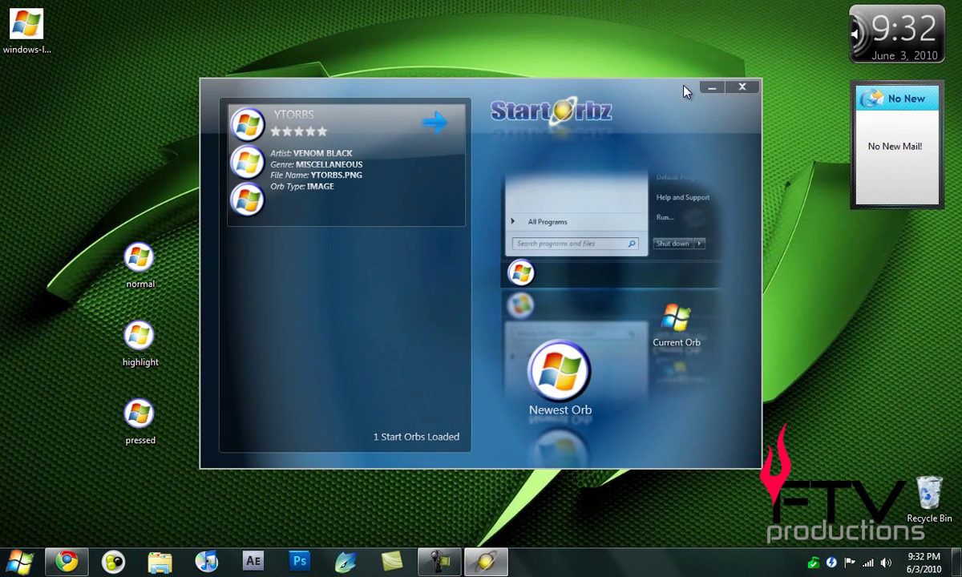
# Reposition the StartOrbz window and close its orb browser to bring up the Welcome screen.
pyautogui.click(713, 88)
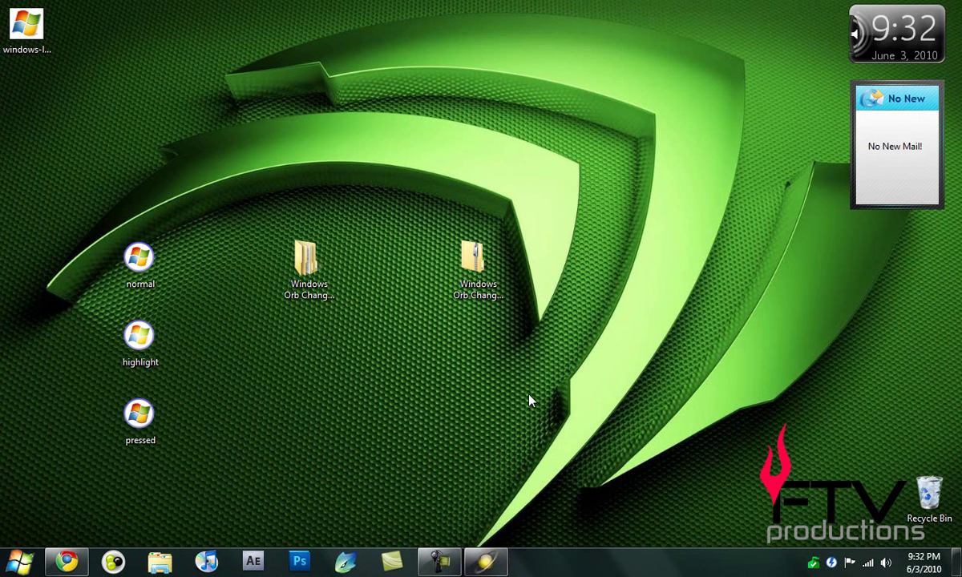
pyautogui.click(485, 562)
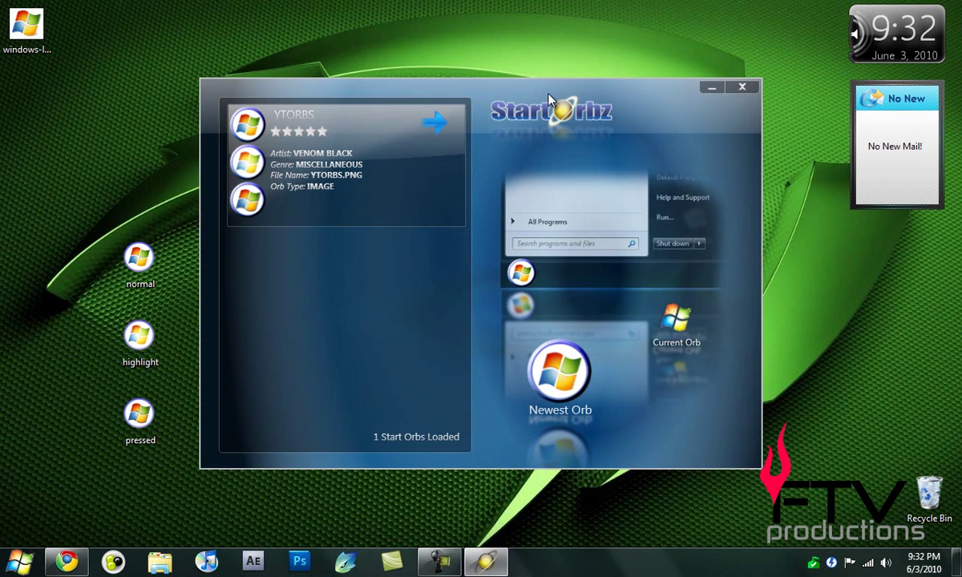
pyautogui.moveTo(550, 99); pyautogui.dragTo(570, 102)
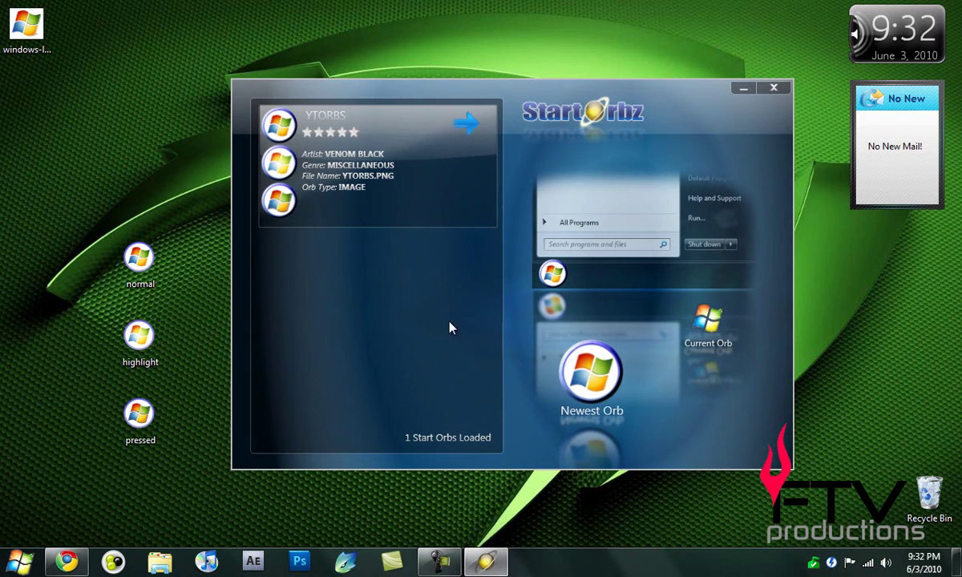
pyautogui.click(771, 88)
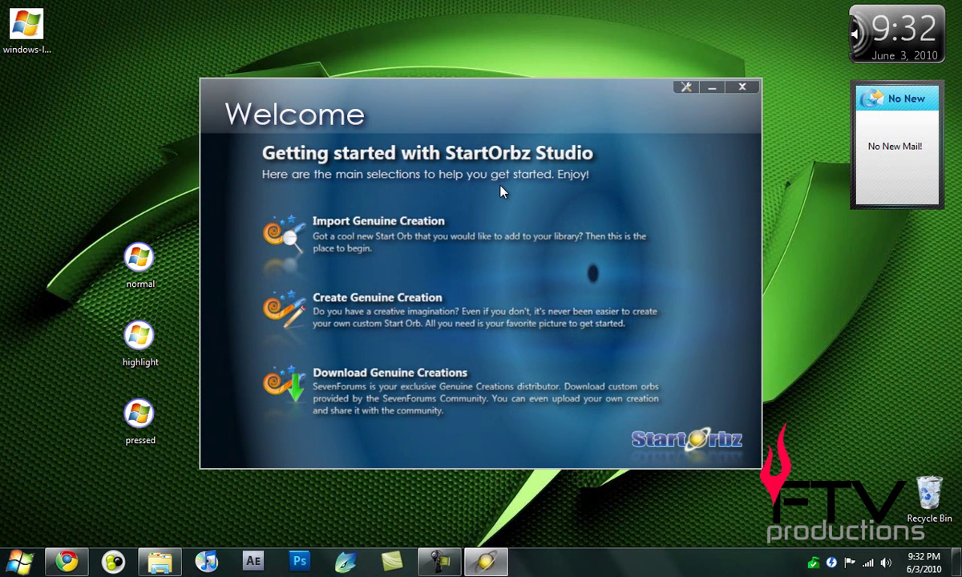
pyautogui.moveTo(446, 93); pyautogui.dragTo(463, 92)
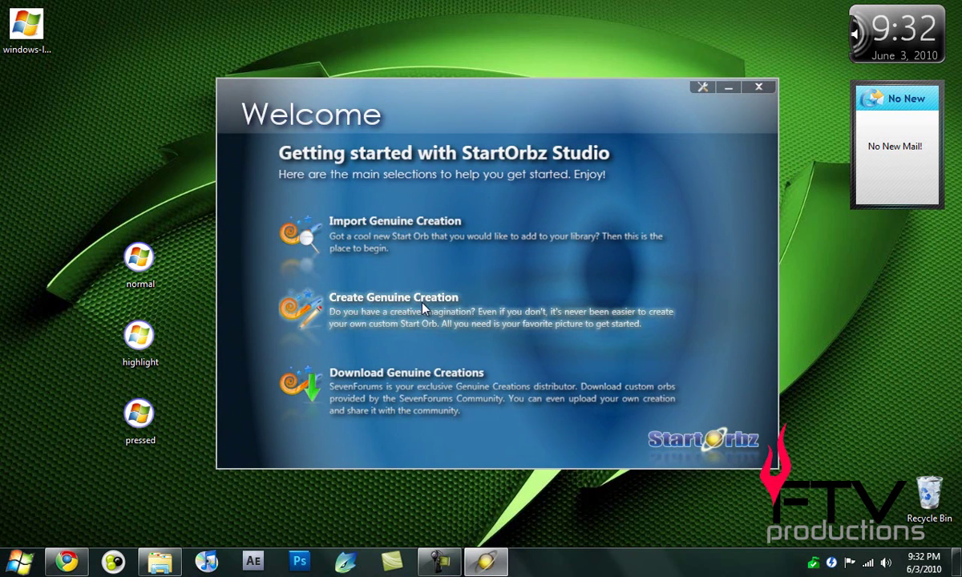
# Create a new orb named YTORBS with normal.png as its Normal state, declining auto-load elsewhere.
pyautogui.click(392, 303)
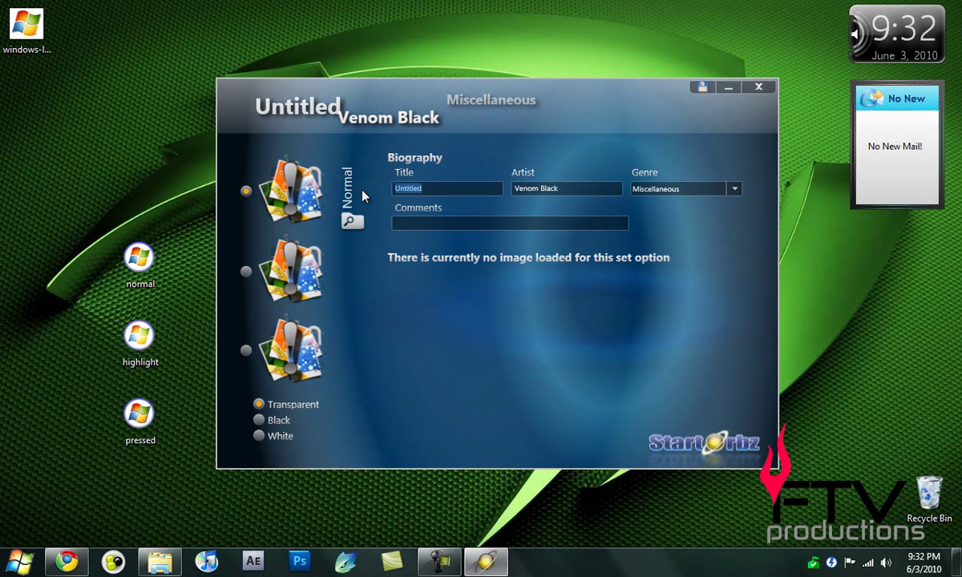
pyautogui.write('YTOR')
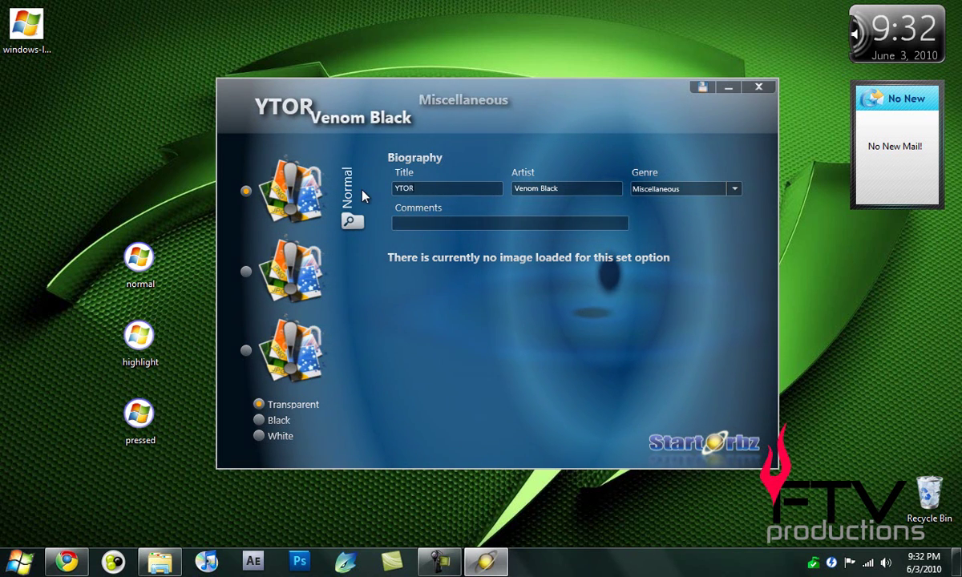
pyautogui.write('BS')
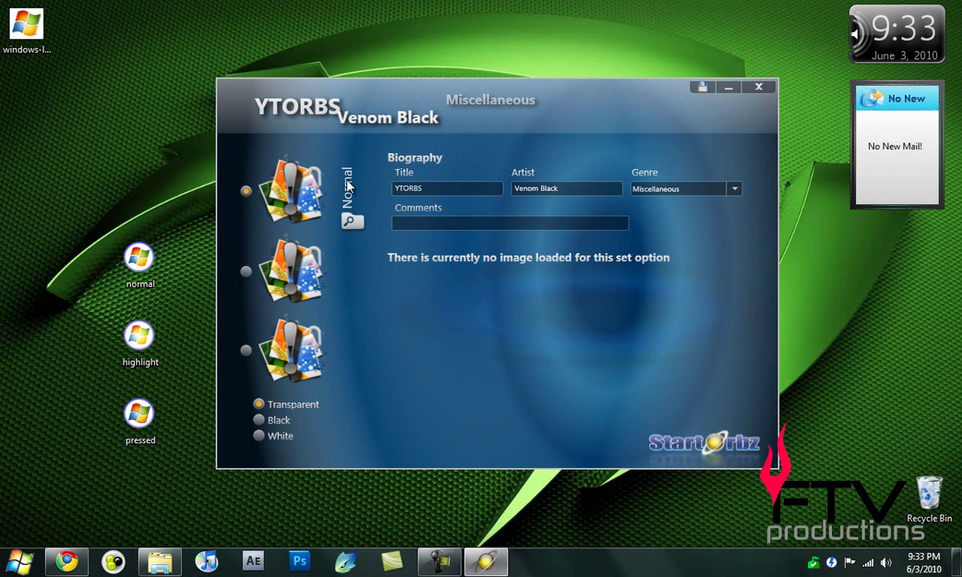
pyautogui.click(350, 223)
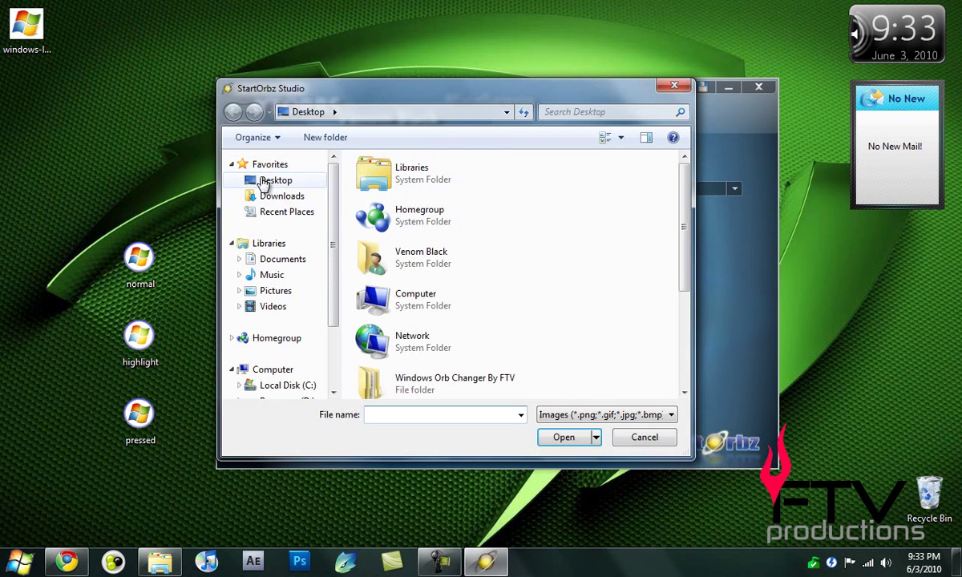
pyautogui.scroll(-3, 585, 241)
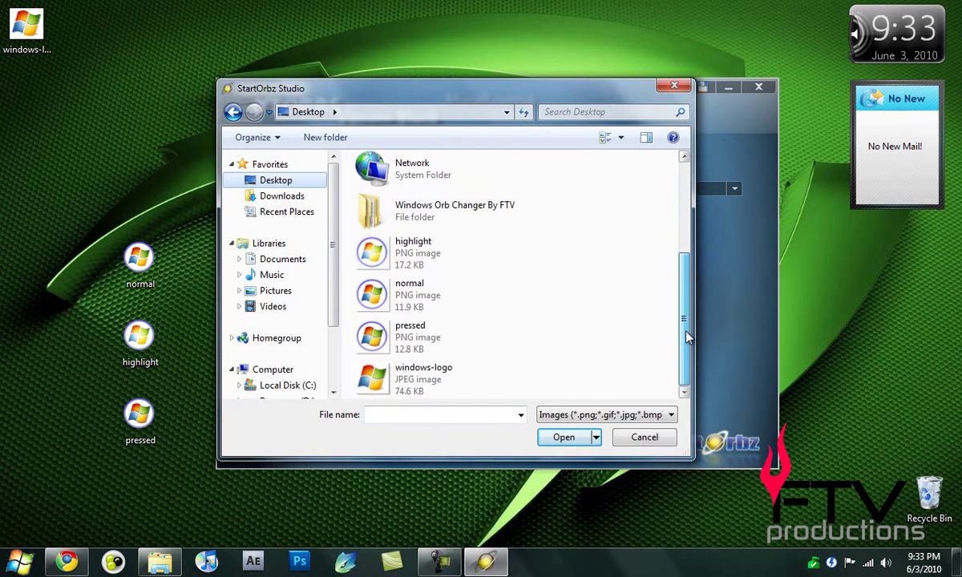
pyautogui.click(455, 312)
pyautogui.click(564, 437)
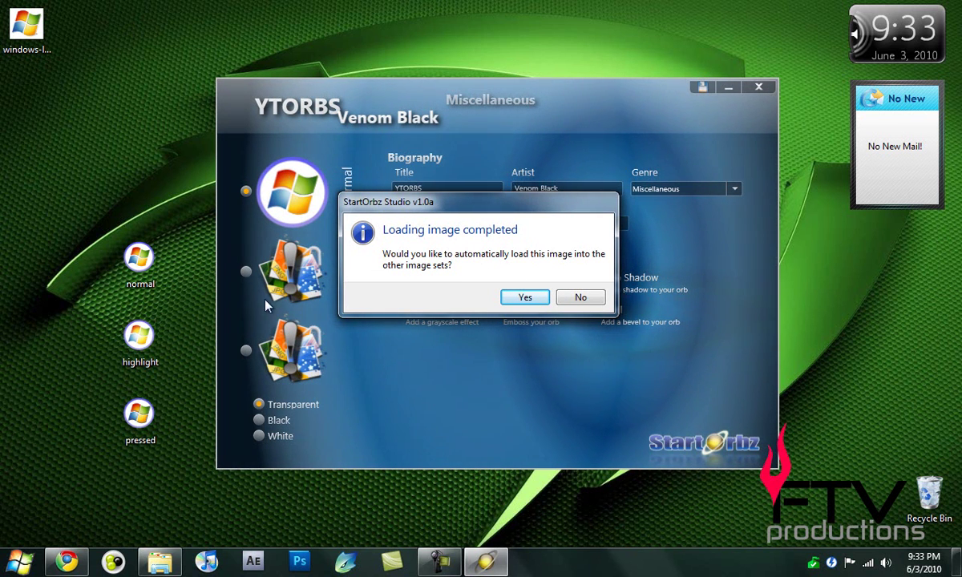
pyautogui.click(577, 298)
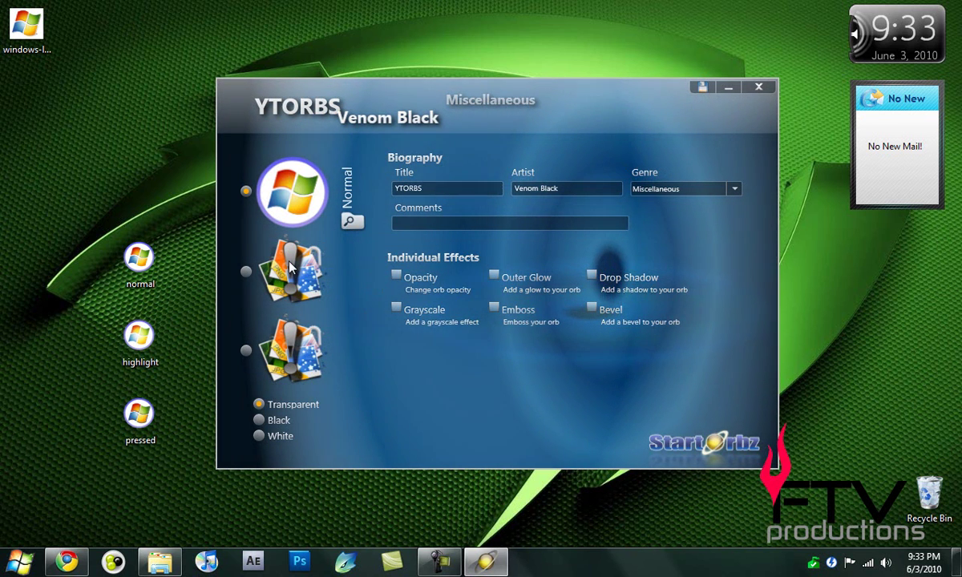
# Load highlight.png into the Hover orb state.
pyautogui.click(291, 267)
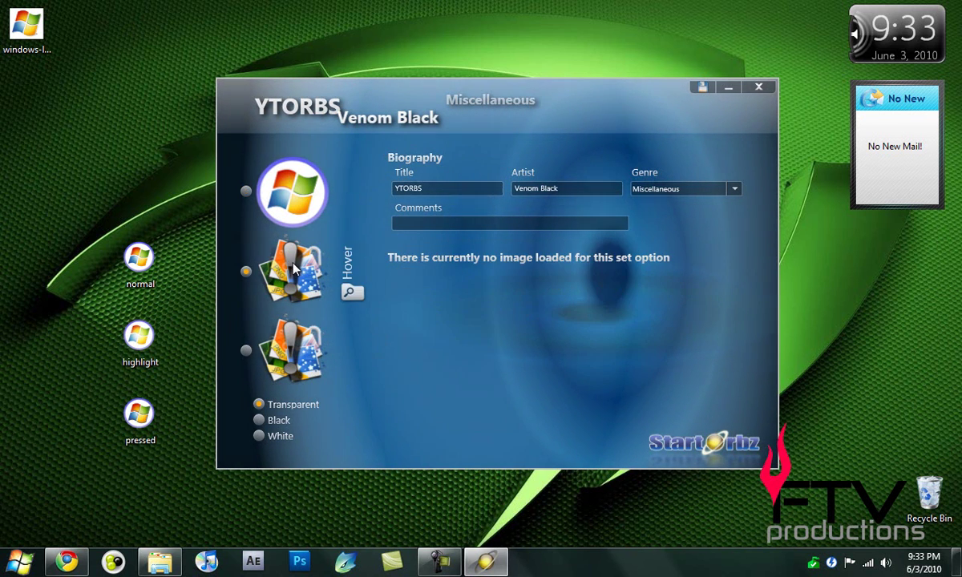
pyautogui.click(350, 294)
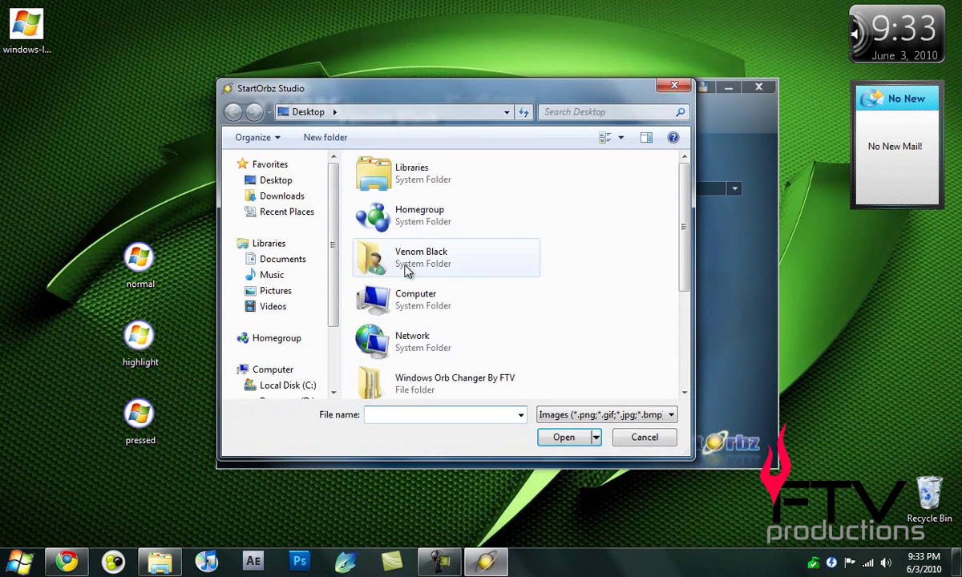
pyautogui.scroll(-2, 688, 296)
pyautogui.scroll(-2, 688, 296)
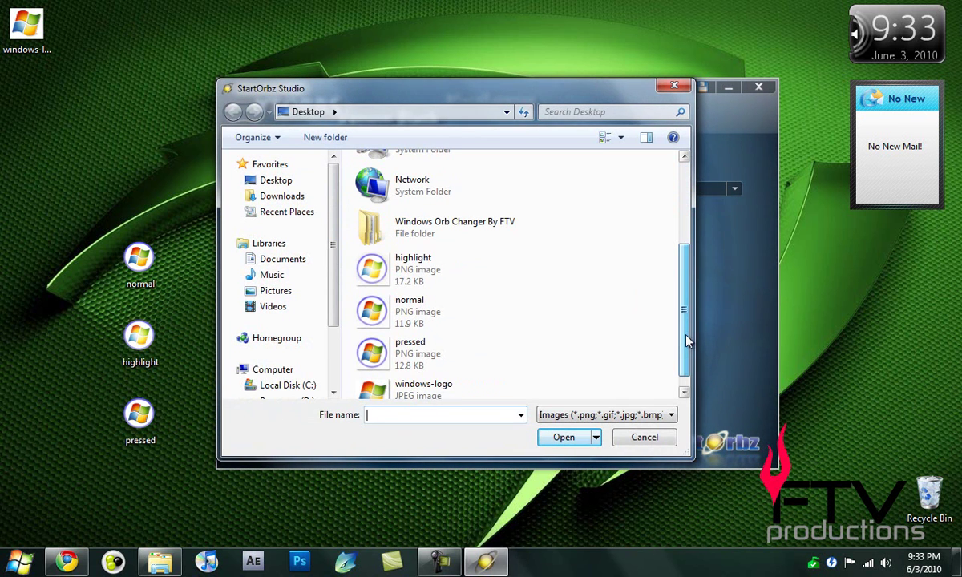
pyautogui.click(436, 273)
pyautogui.click(563, 437)
# Load pressed.png into the Pressed orb state.
pyautogui.click(301, 325)
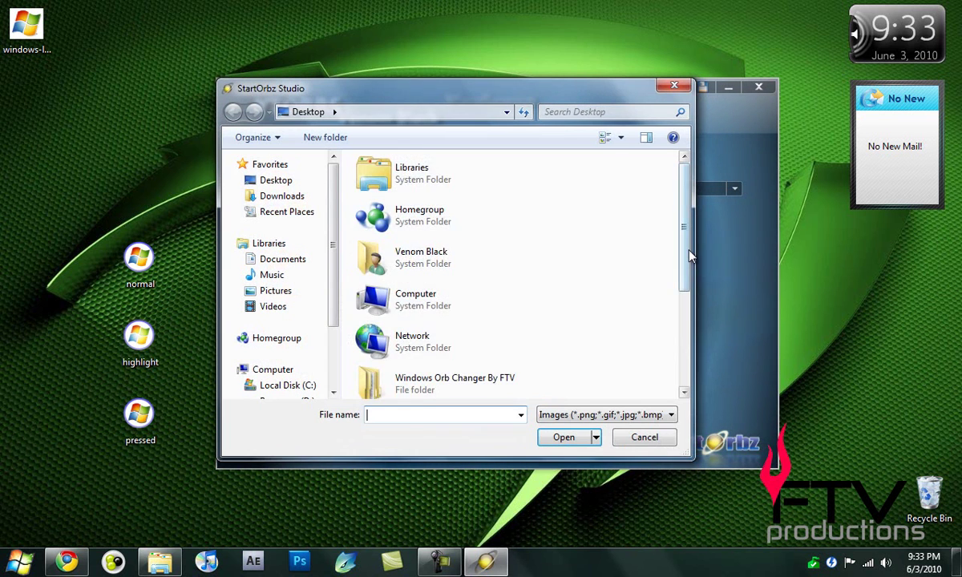
pyautogui.scroll(-4, 681, 337)
pyautogui.click(469, 337)
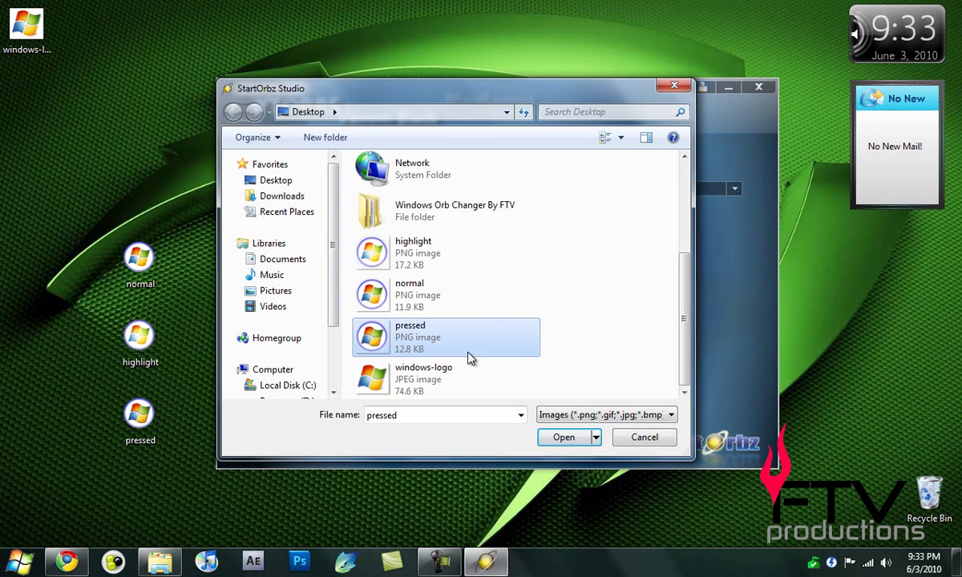
pyautogui.click(557, 437)
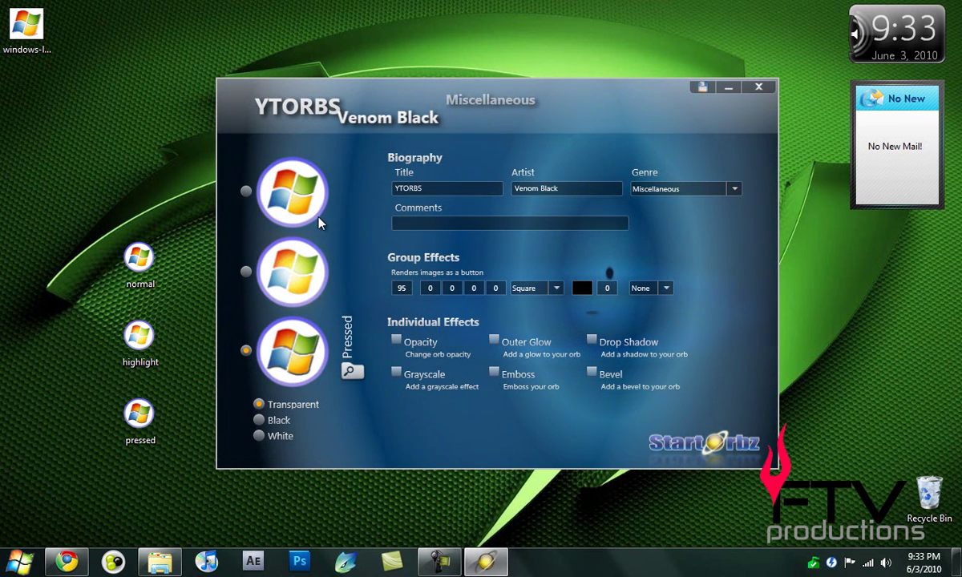
# Turn on Bevel for the Pressed, Hover and Normal orb states.
pyautogui.click(593, 374)
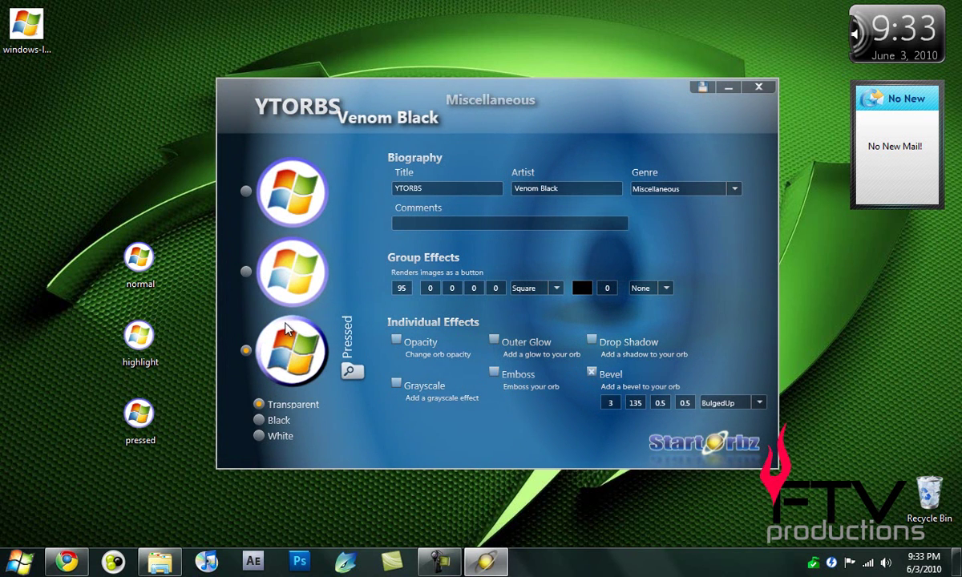
pyautogui.click(273, 268)
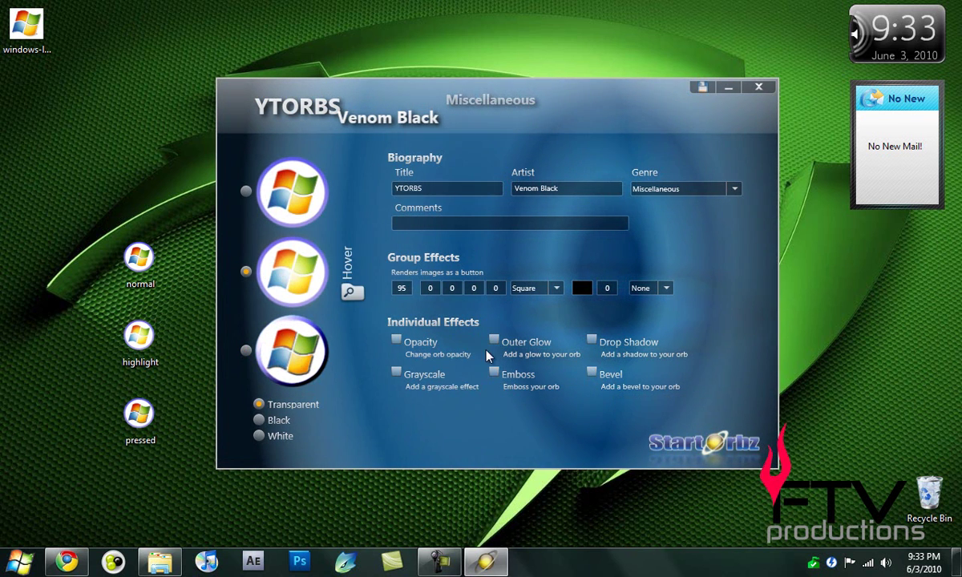
pyautogui.click(594, 374)
pyautogui.click(290, 197)
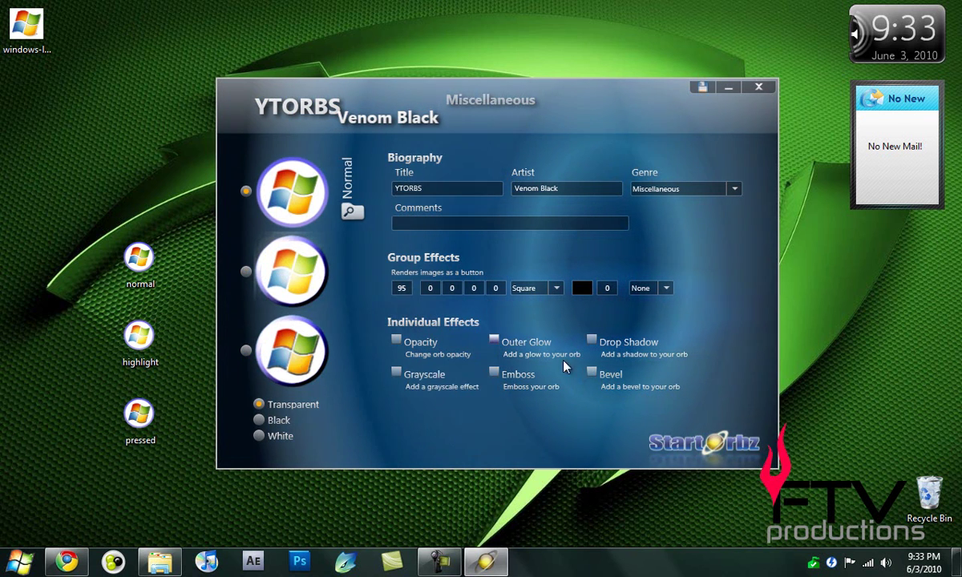
pyautogui.click(597, 374)
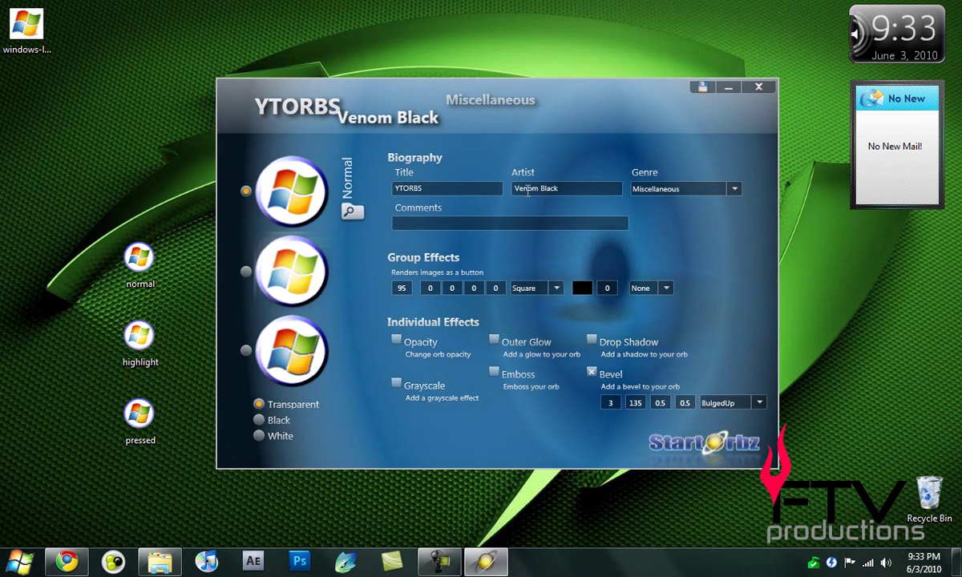
# Keep Miscellaneous as the genre and add the comment 'Test orbs for YouTube'.
pyautogui.moveTo(571, 188); pyautogui.dragTo(517, 191)
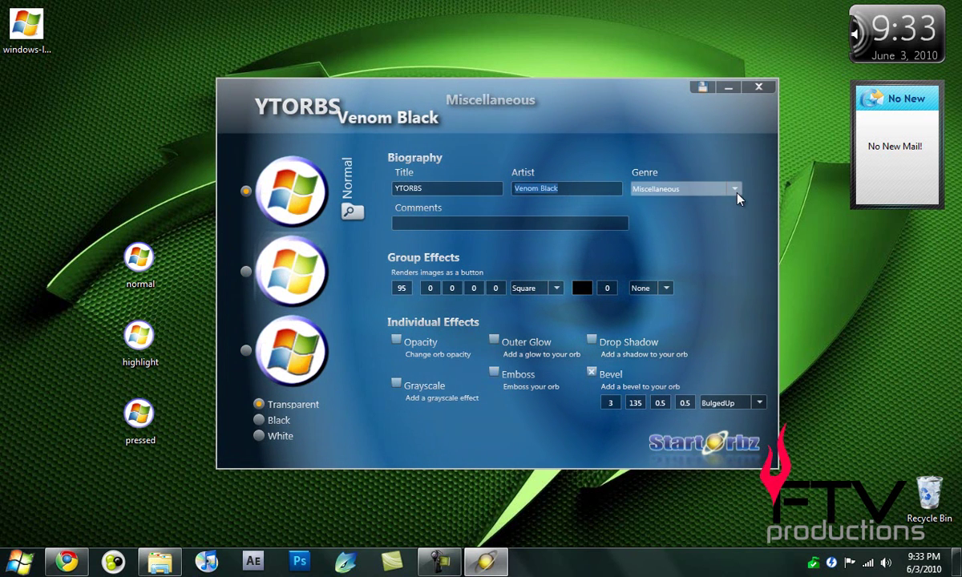
pyautogui.click(691, 185)
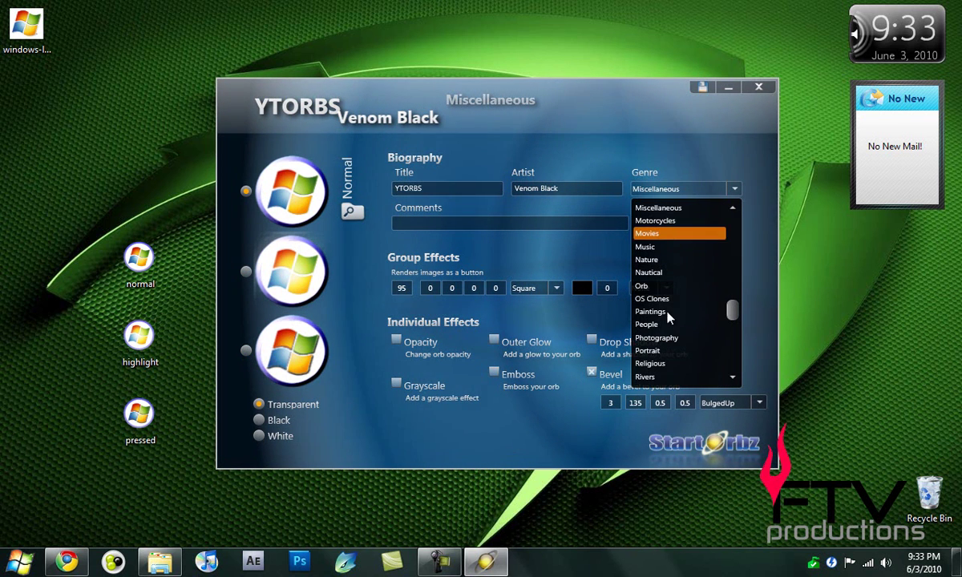
pyautogui.click(672, 210)
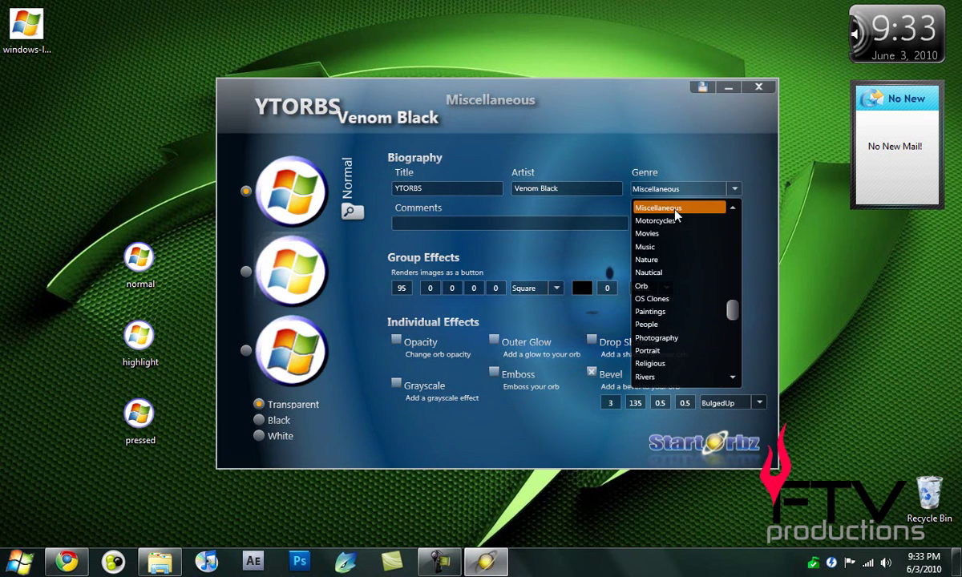
pyautogui.click(441, 223)
pyautogui.write('Test orbs for YouTube')
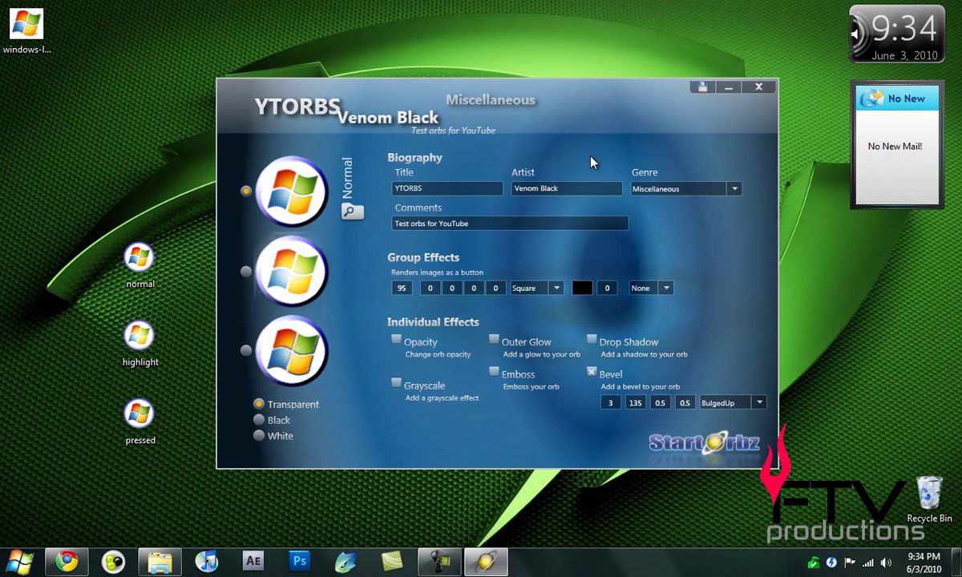
# Save the YTORBS creation as a Portable Network Graphics file.
pyautogui.click(701, 87)
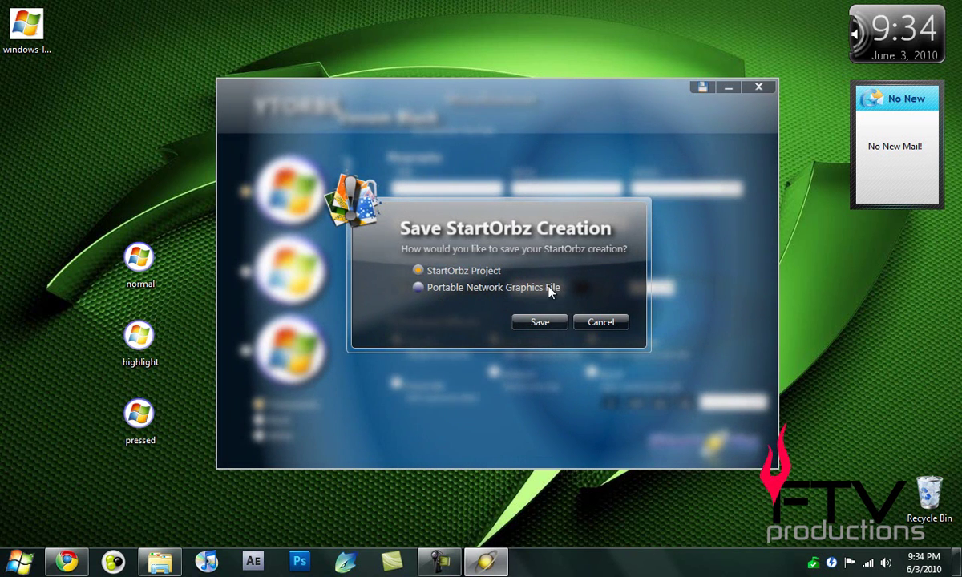
pyautogui.click(419, 290)
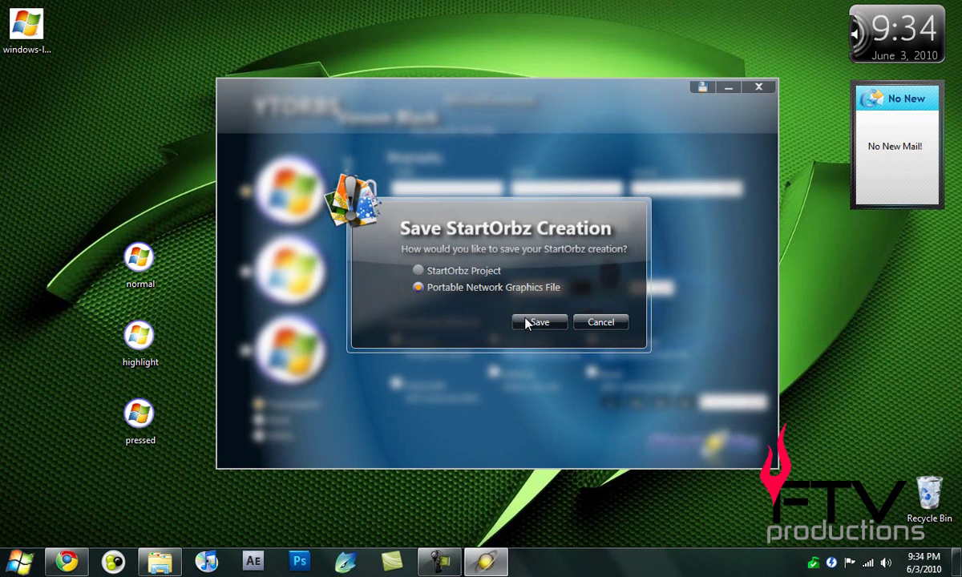
pyautogui.click(550, 325)
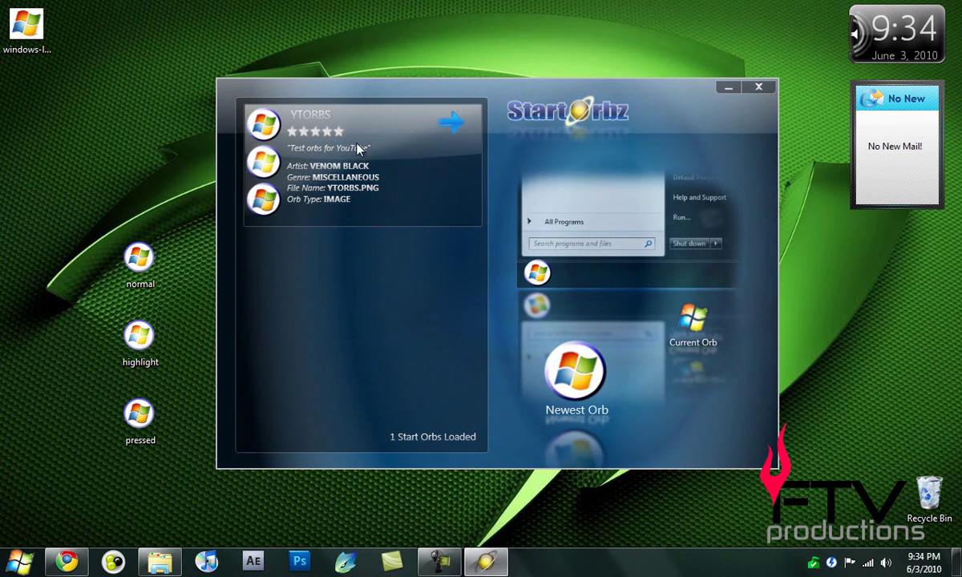
# Apply the YTORBS orb, test it in the start menu, and line up its highlight, normal and pressed icons.
pyautogui.click(453, 123)
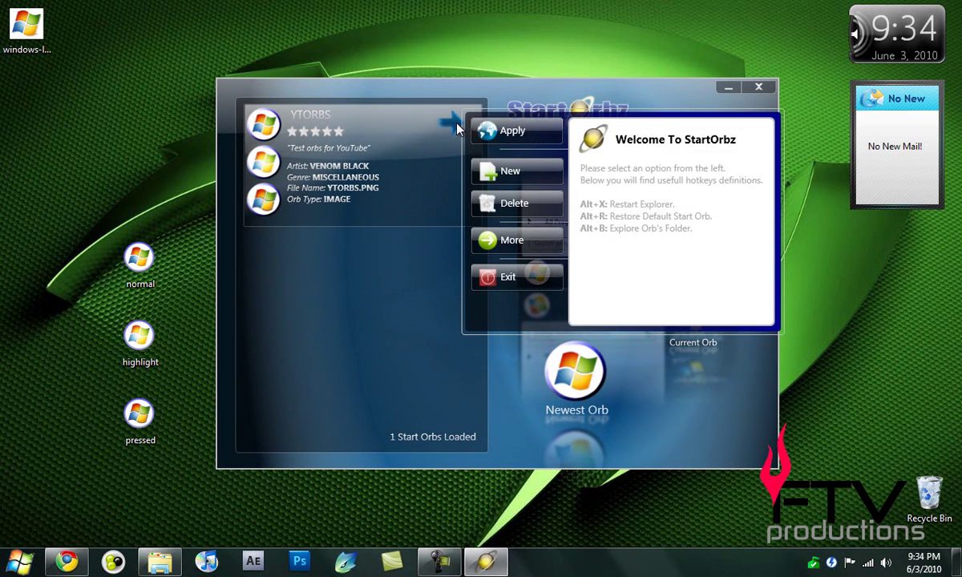
pyautogui.click(501, 132)
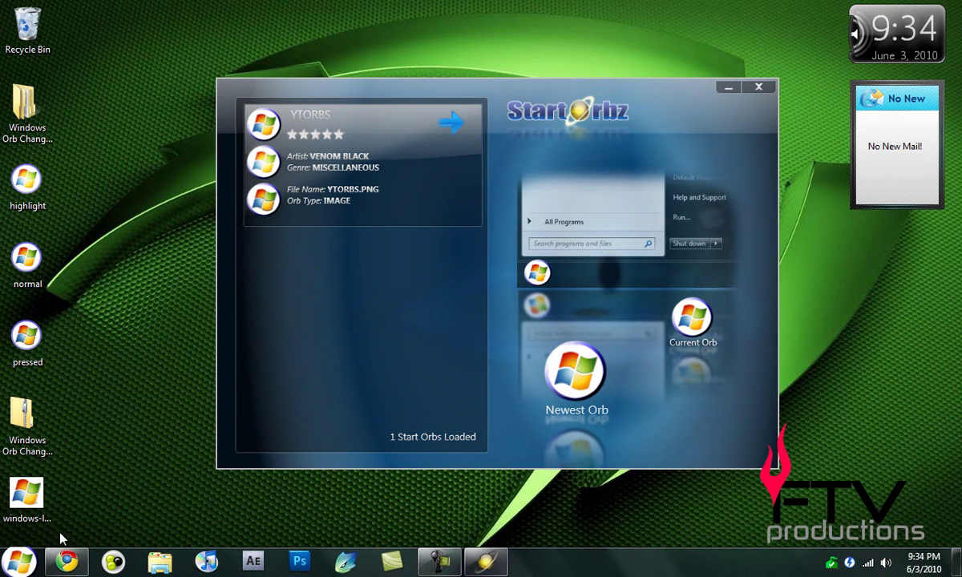
pyautogui.click(19, 561)
pyautogui.click(378, 509)
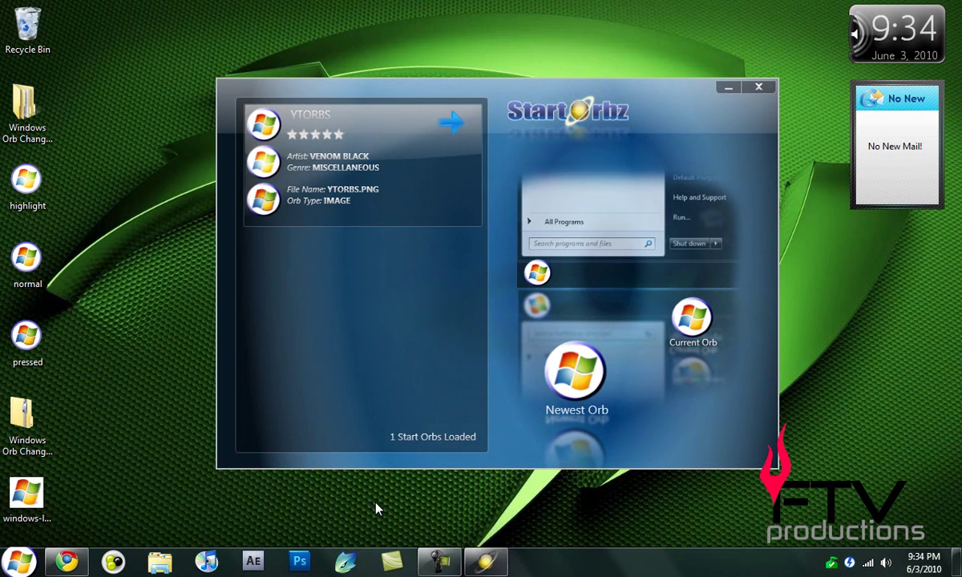
pyautogui.moveTo(96, 337); pyautogui.dragTo(76, 170)
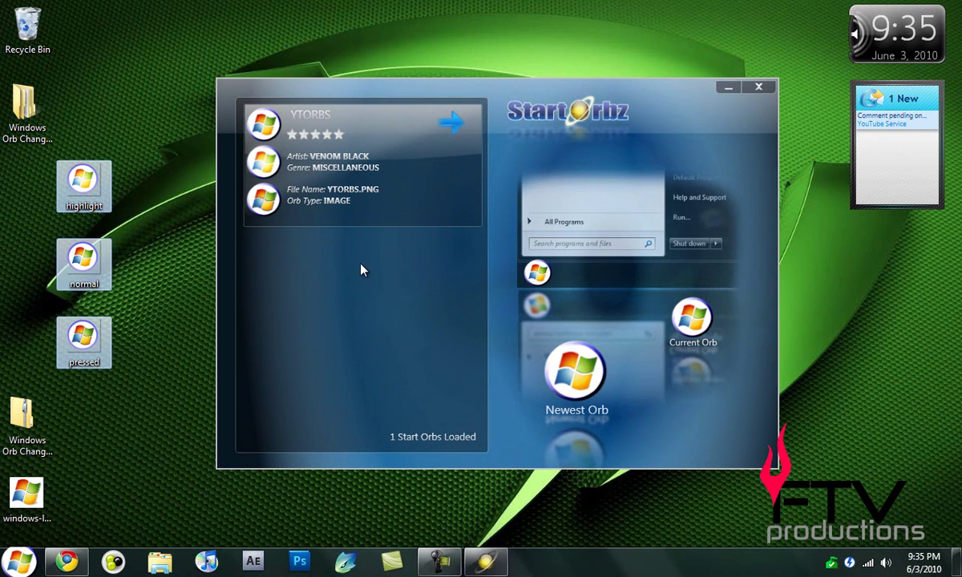
# Close StartOrbz Studio and launch Windows 7 Start Button Changer v2.6 from the Windows 7 Orb Changer folder.
pyautogui.click(764, 90)
pyautogui.doubleClick(24, 102)
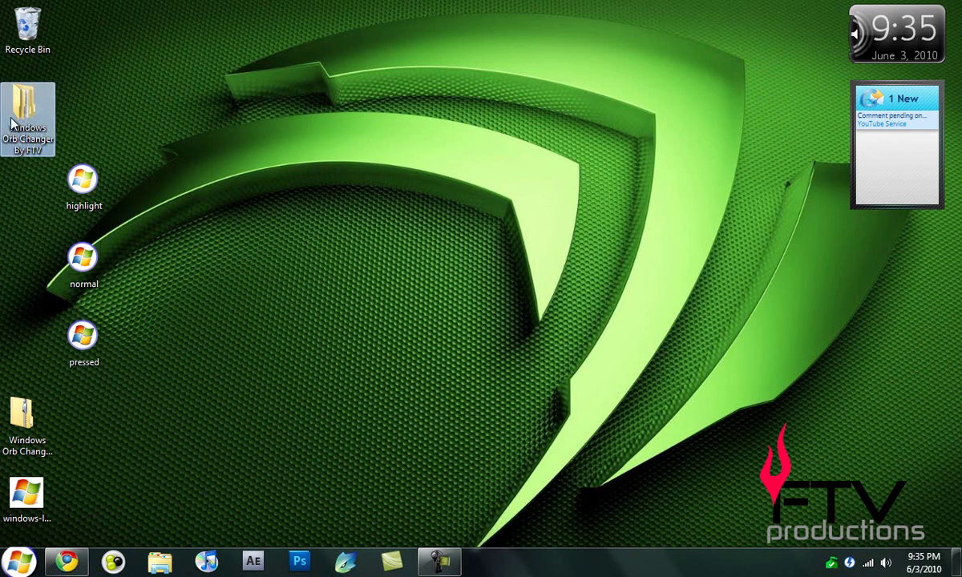
pyautogui.doubleClick(234, 117)
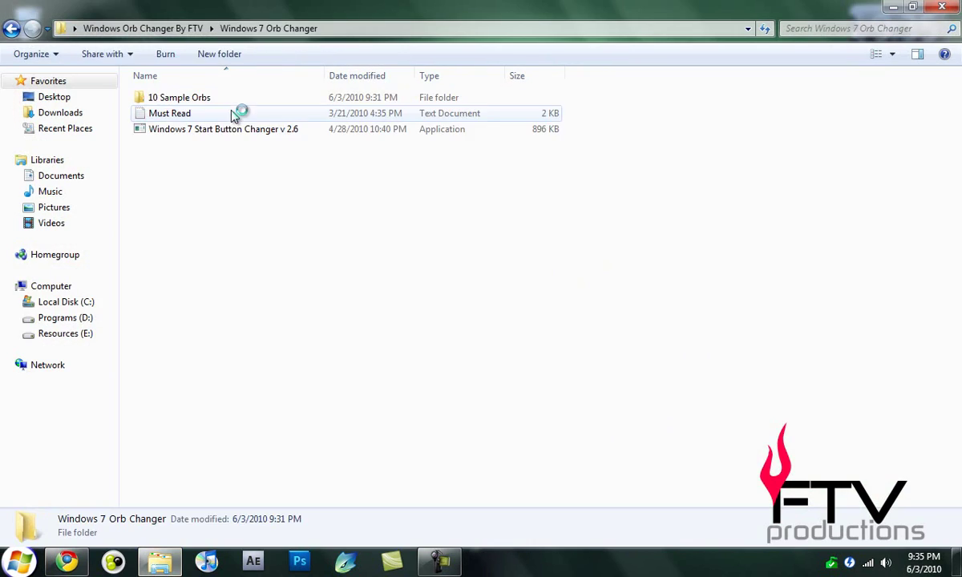
pyautogui.doubleClick(210, 133)
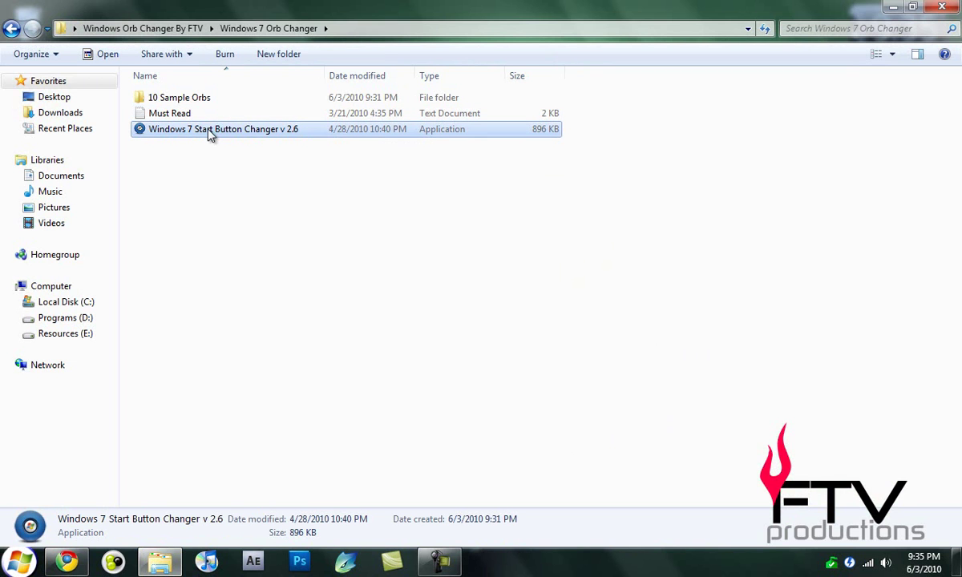
# Restore the original start button from the Explorer backup and dismiss the confirmation.
pyautogui.click(893, 7)
pyautogui.moveTo(507, 175); pyautogui.dragTo(511, 161)
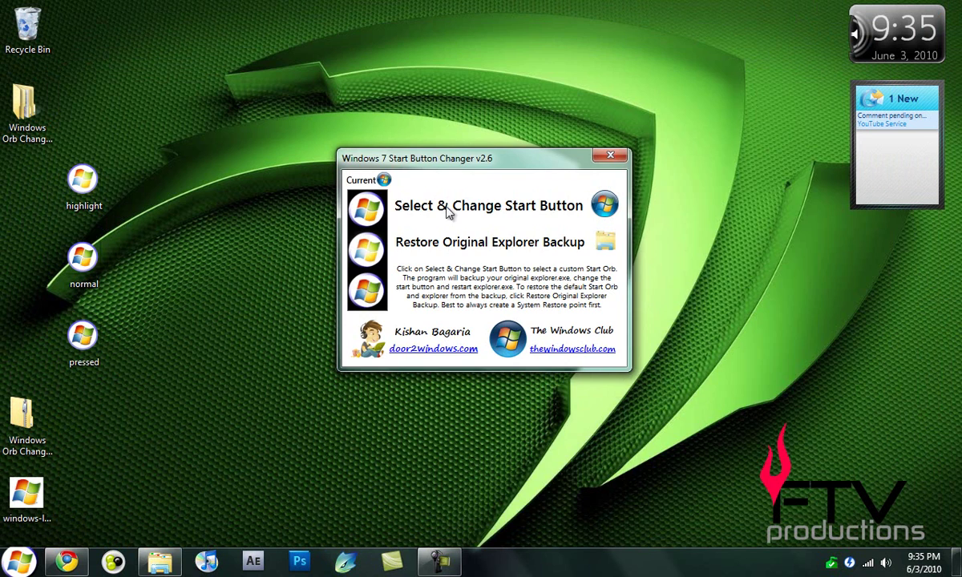
pyautogui.click(607, 239)
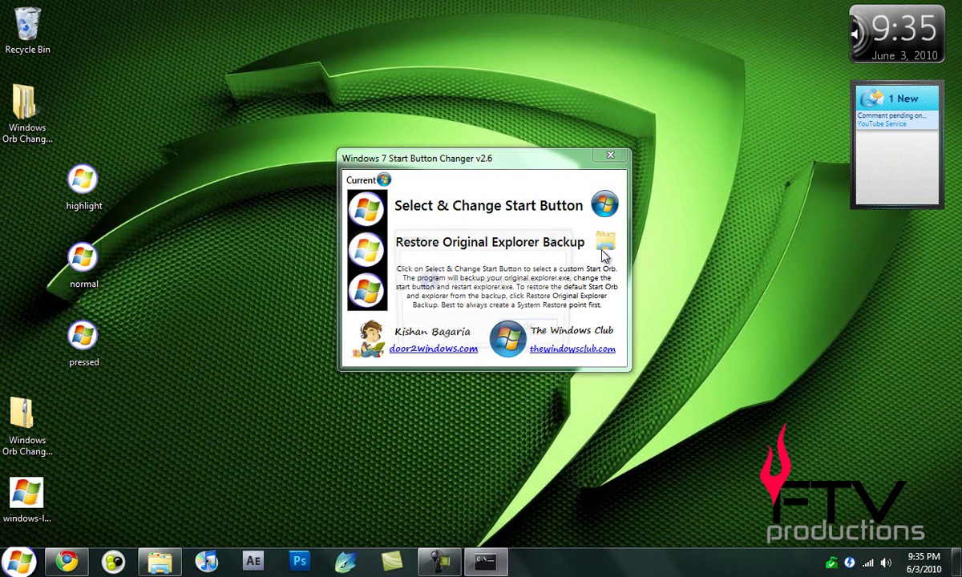
pyautogui.click(533, 333)
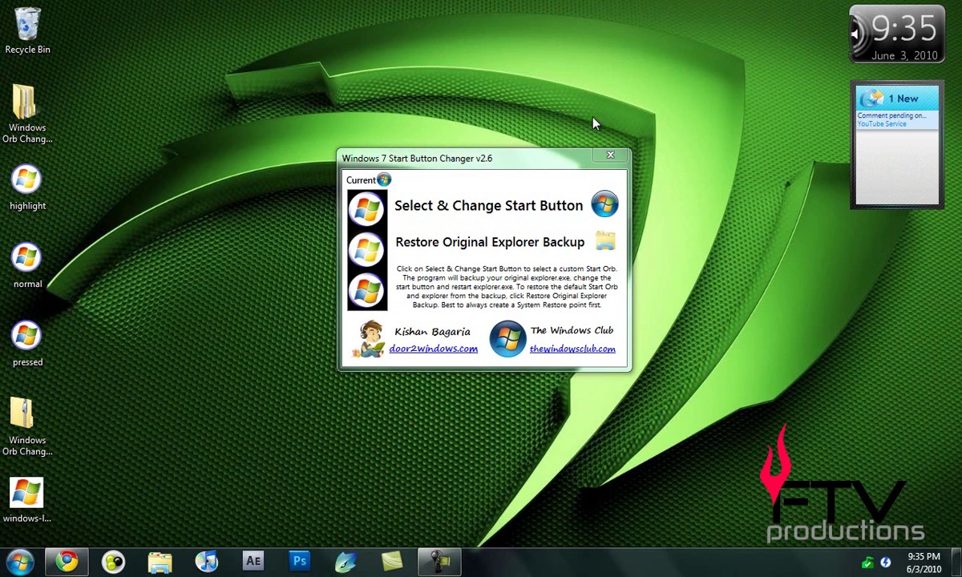
pyautogui.moveTo(535, 160); pyautogui.dragTo(468, 174)
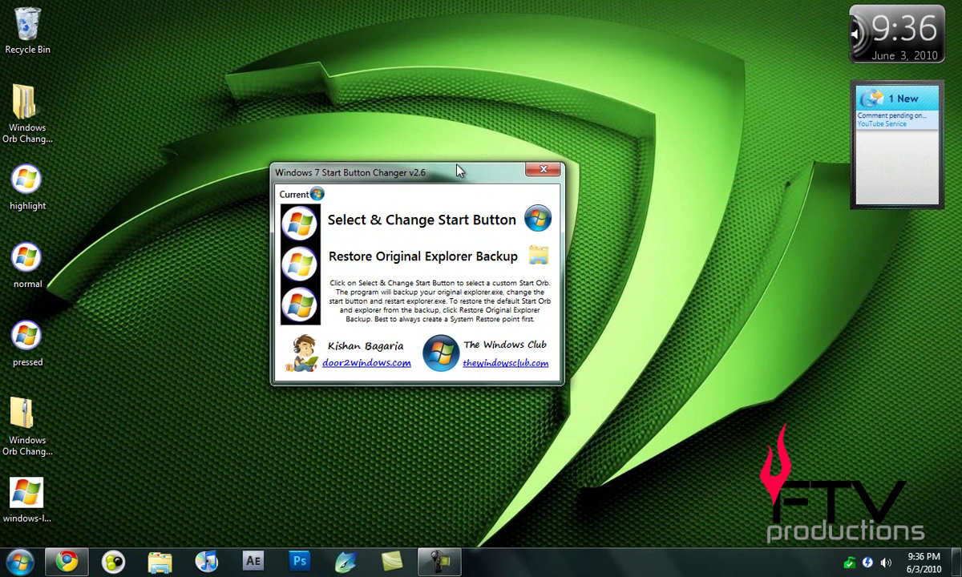